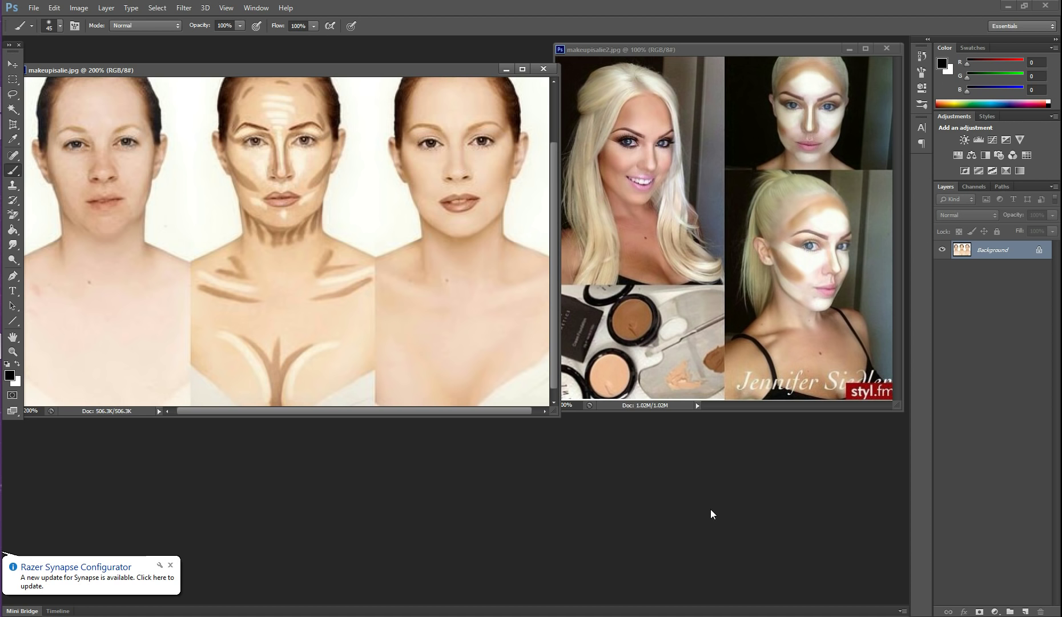
Dismiss the update notification and close both makeup reference images and the outdoor portrait.
click(169, 565)
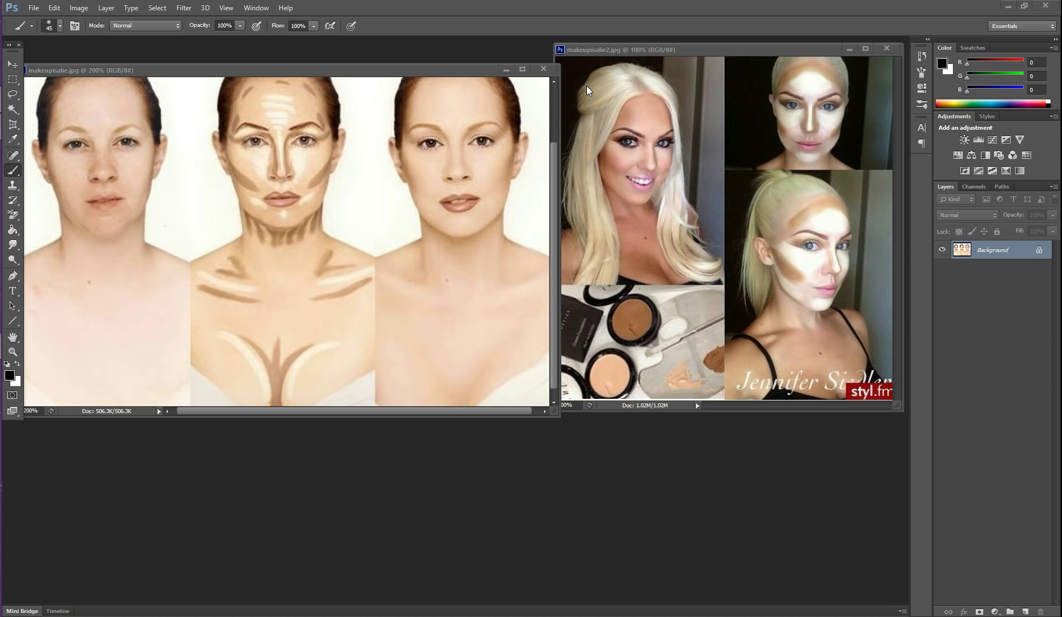
click(545, 72)
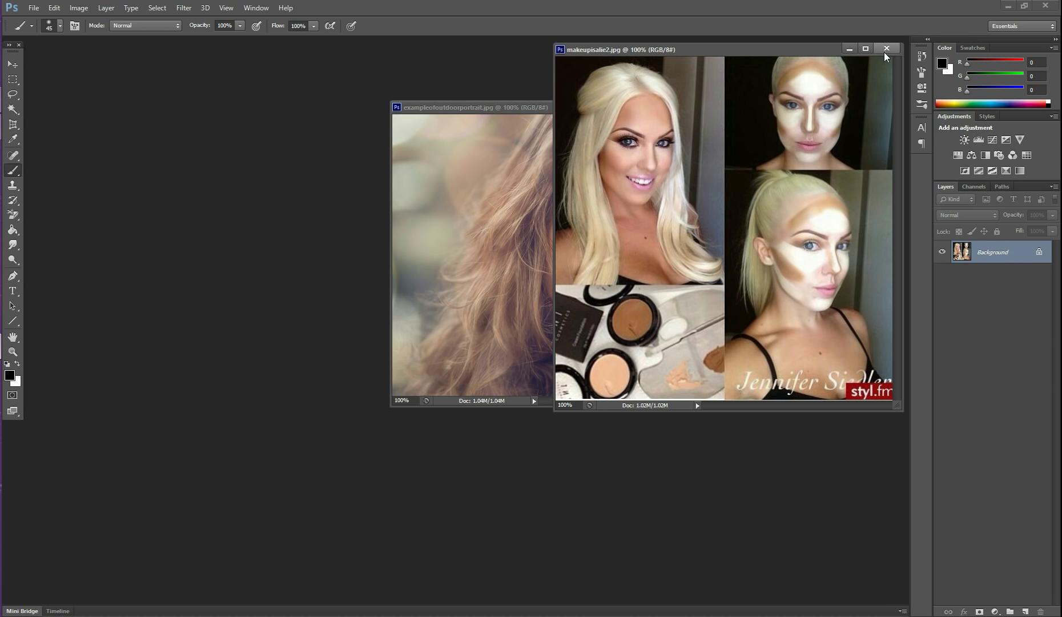
click(885, 52)
drag(693, 110, 513, 93)
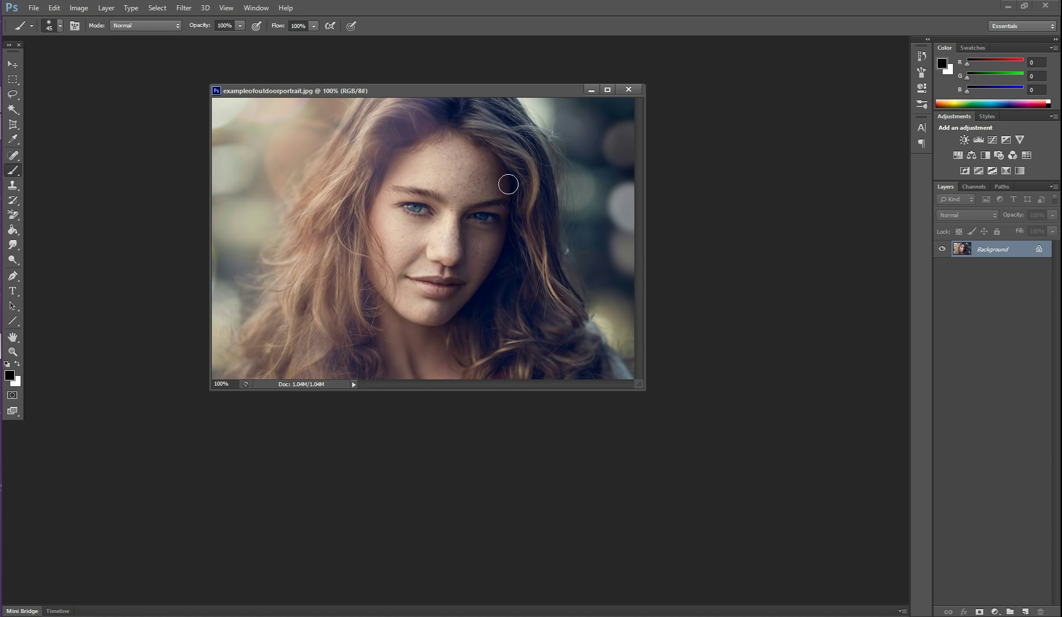
click(629, 90)
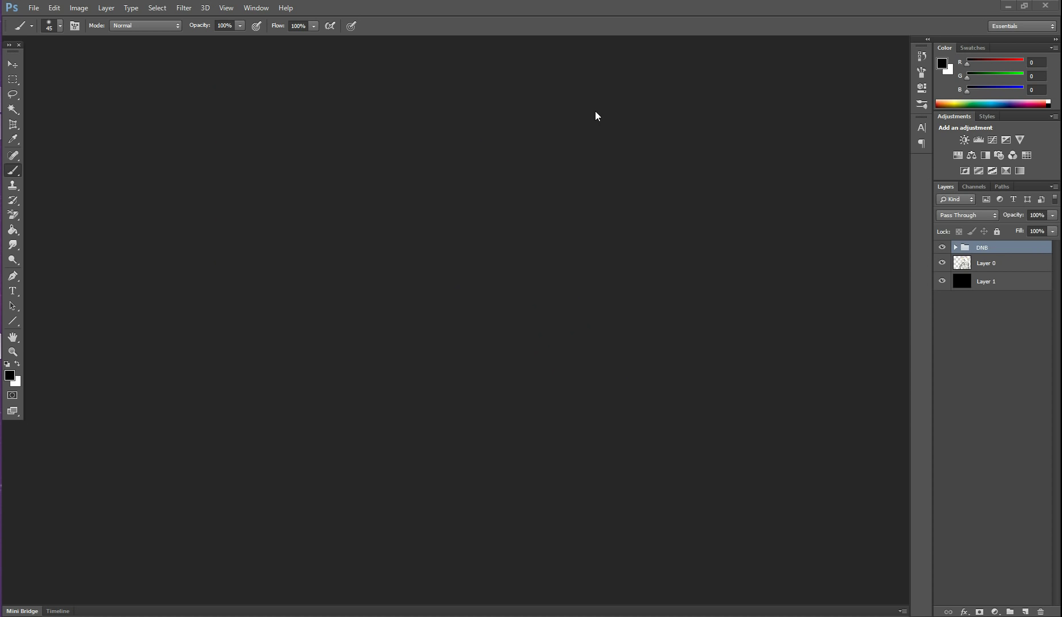
Bring up the aiistuffandepiphcandydoll_001.png document and compare it with its edited web version.
mouse_move(1, 346)
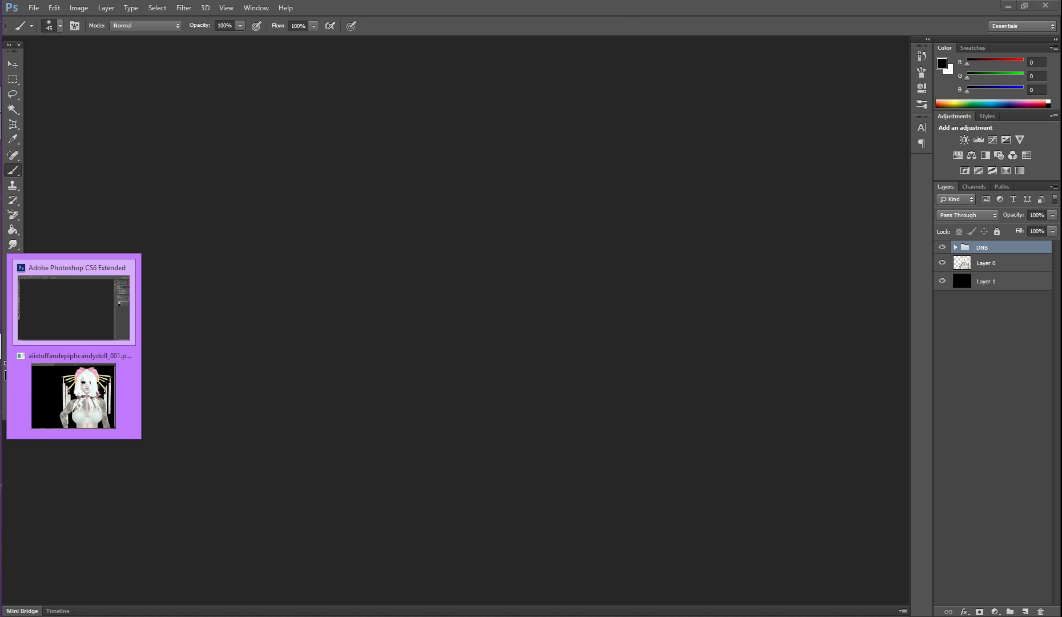
click(74, 377)
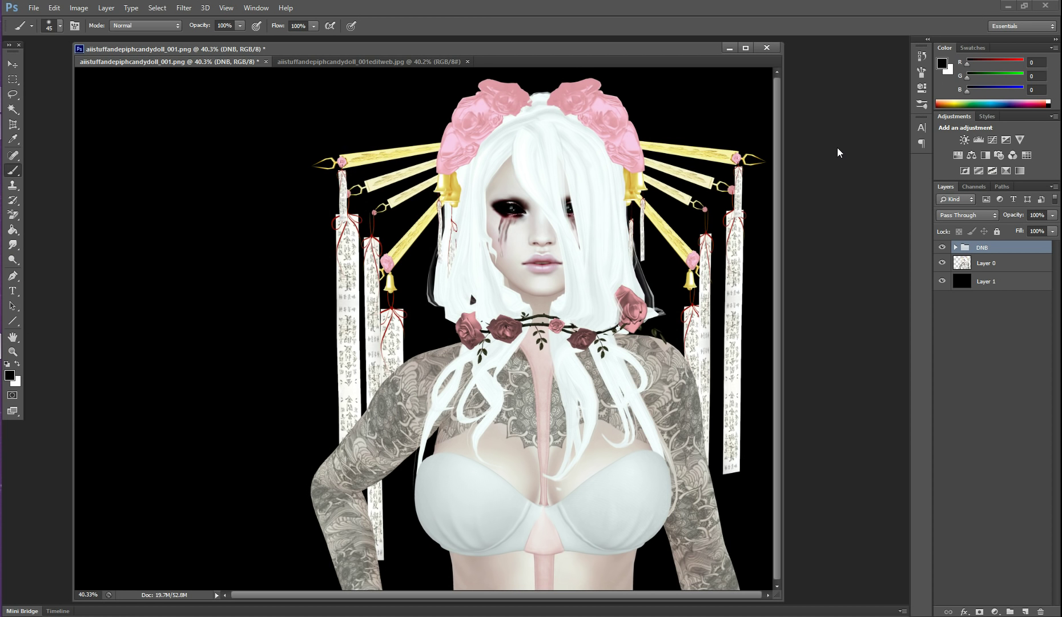
click(371, 61)
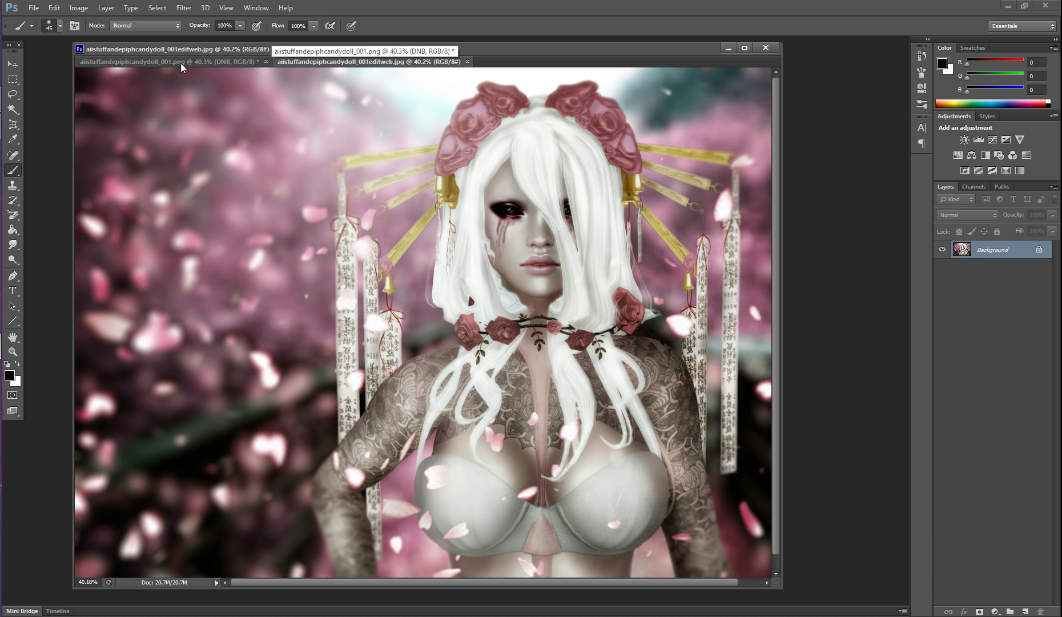
click(166, 62)
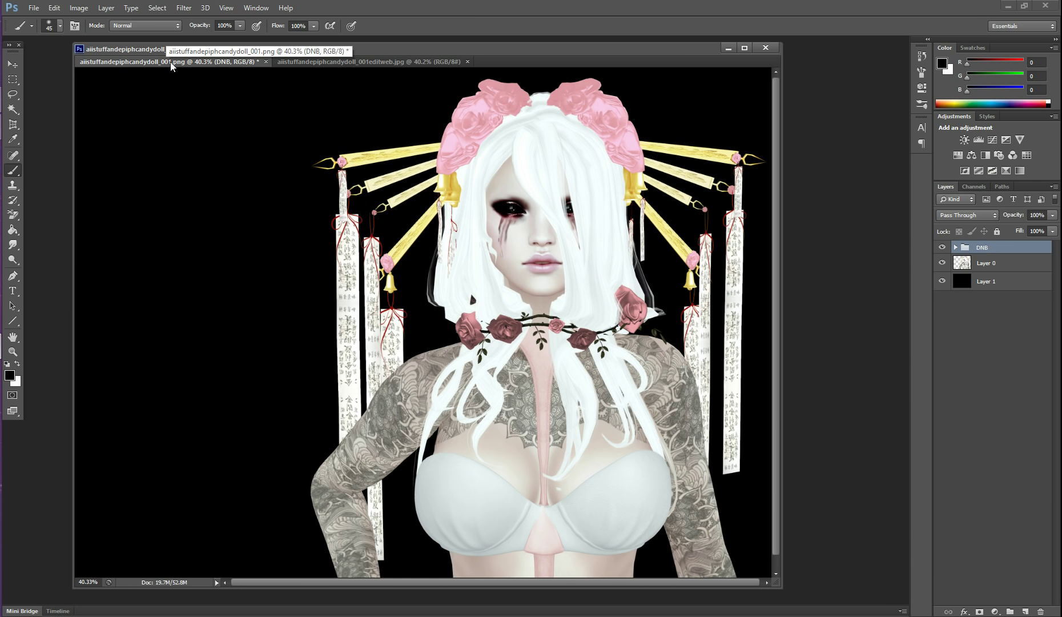
click(344, 62)
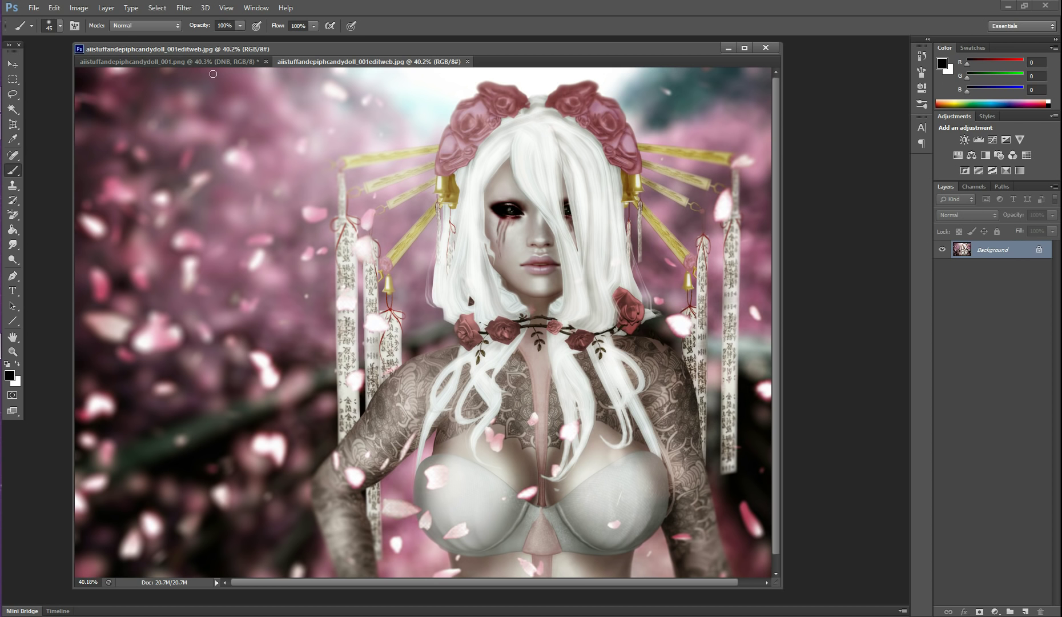
click(184, 62)
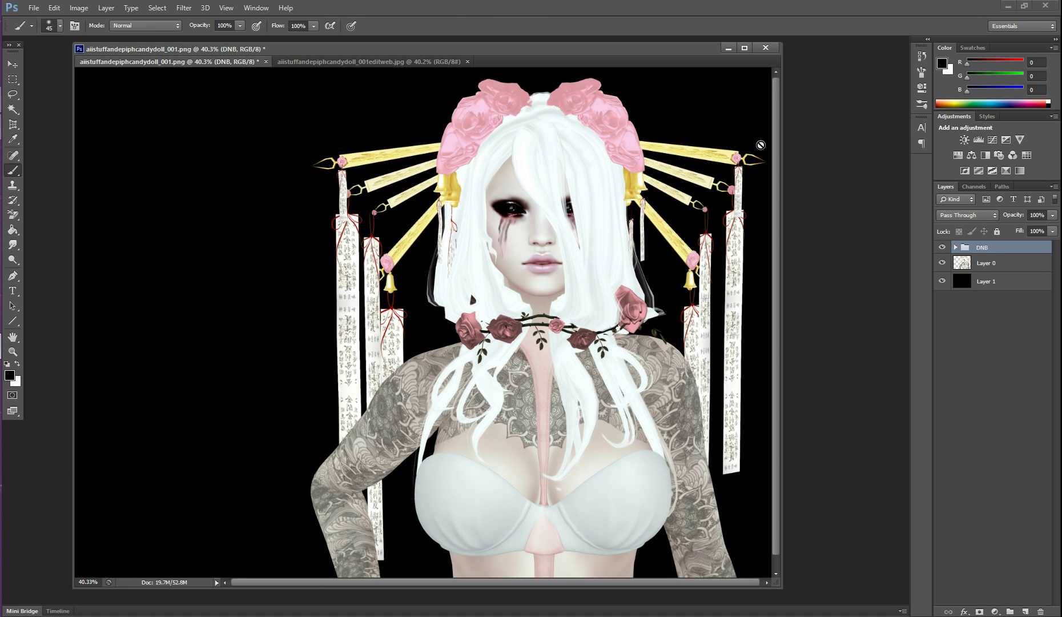
Expand the DNB group and preview the DODGE layer's full effect by disabling and re-enabling its layer mask.
click(954, 248)
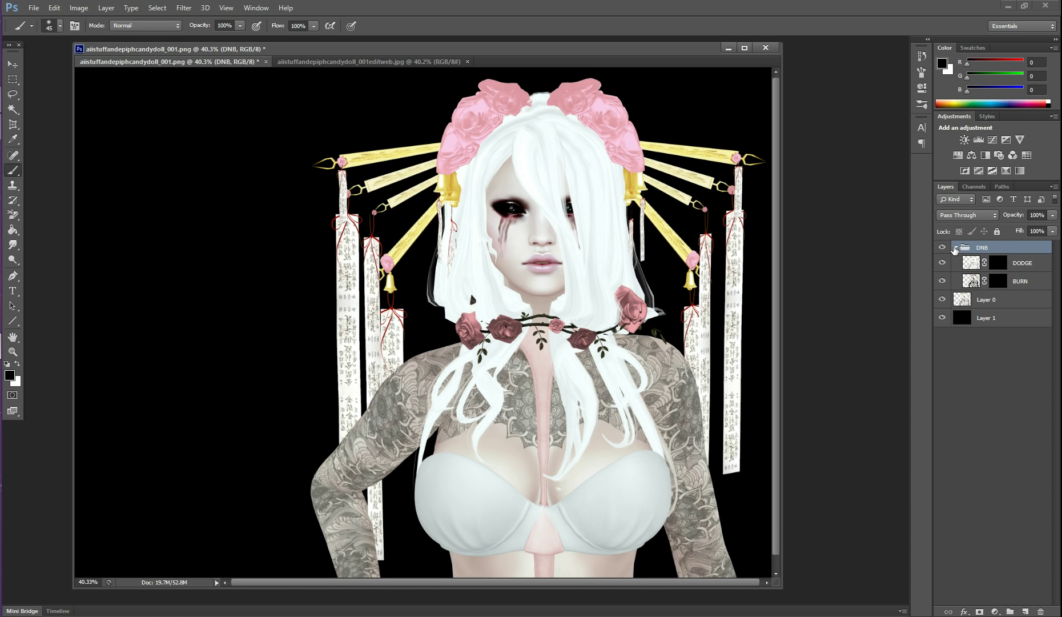
right_click(1003, 265)
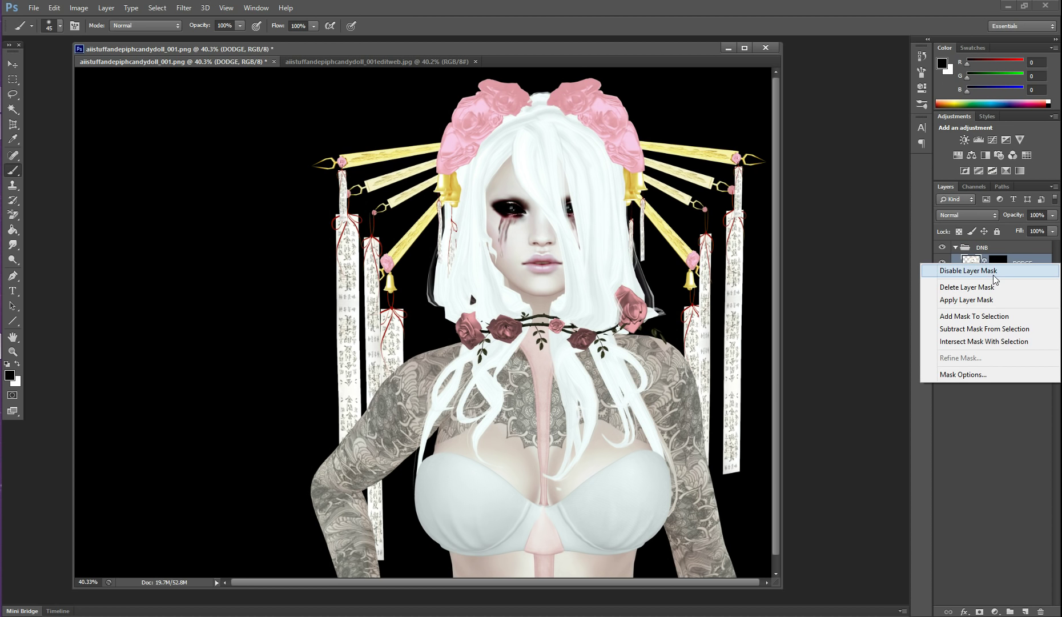
click(995, 275)
right_click(1002, 268)
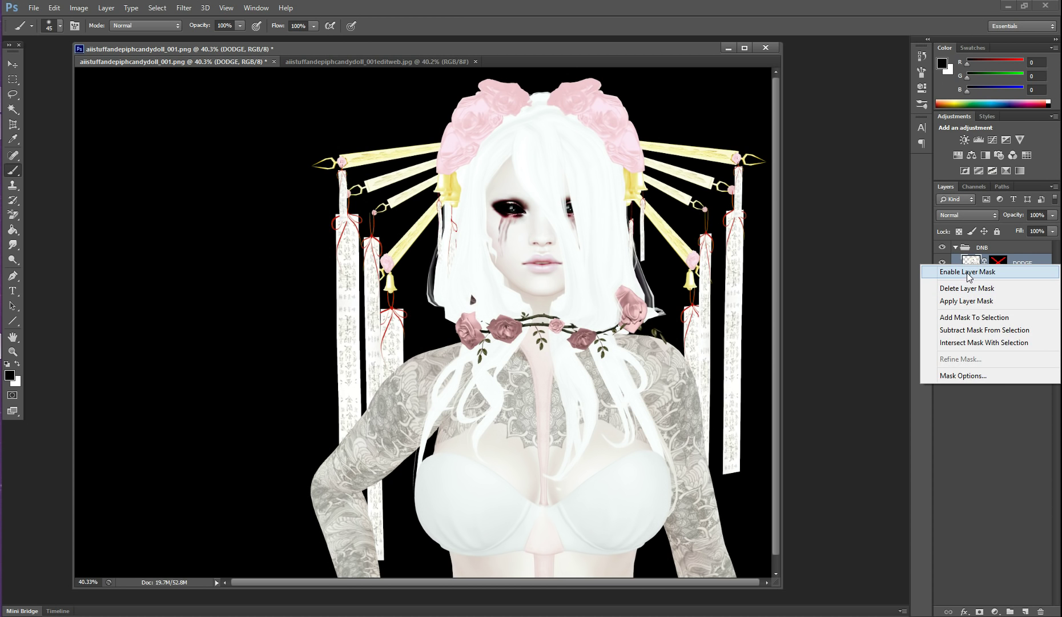
click(974, 274)
Preview the BURN layer's full effect by disabling and re-enabling its layer mask.
right_click(999, 281)
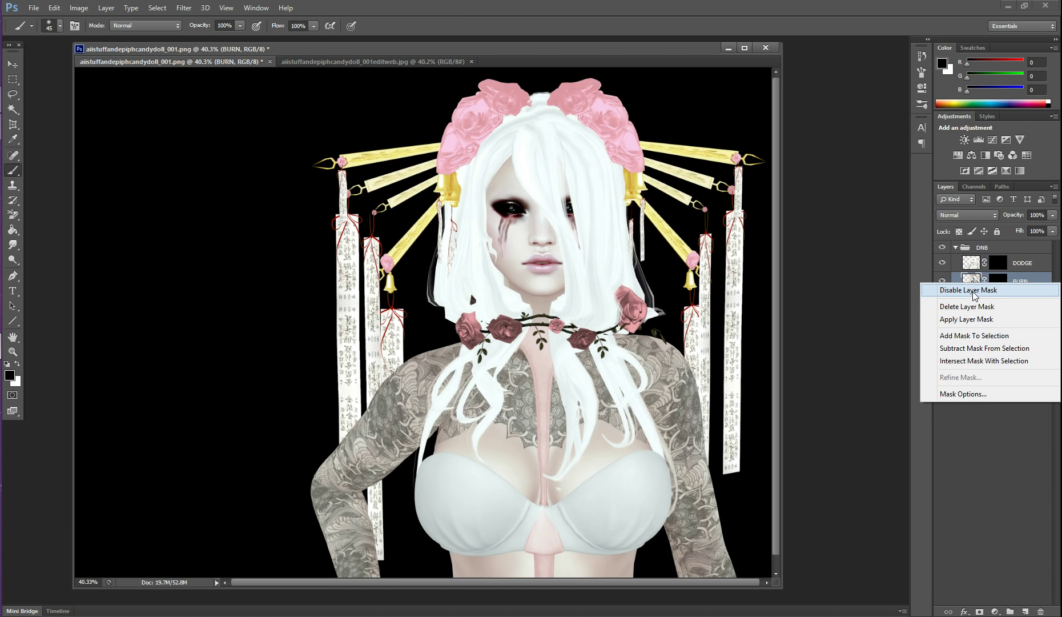
click(960, 289)
right_click(1006, 281)
click(982, 288)
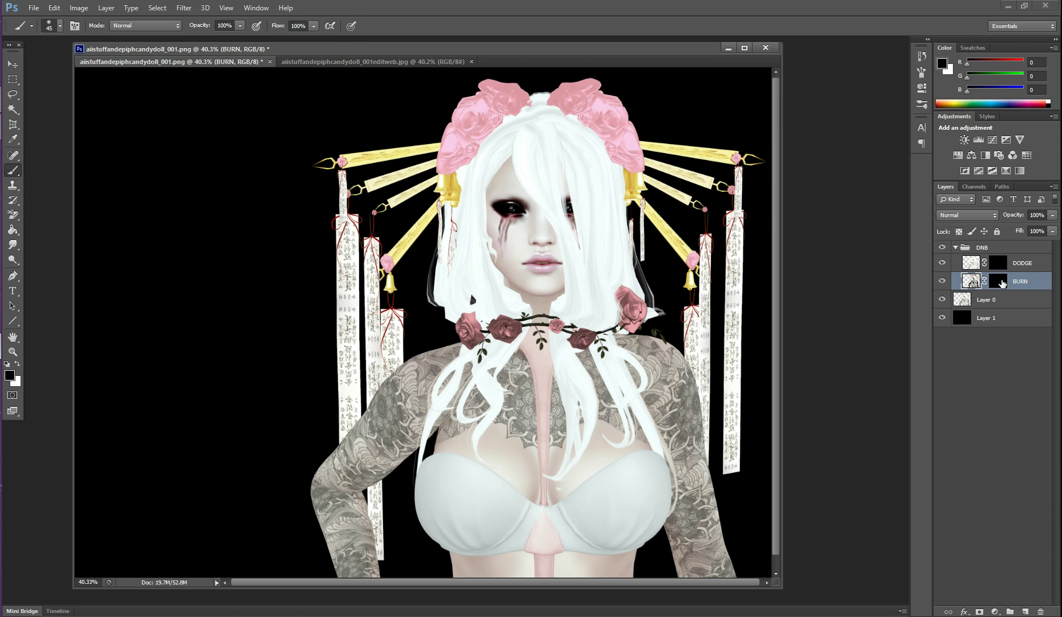
Target the BURN layer's mask and set up the soft brush with a white foreground colour and 3% flow.
click(998, 280)
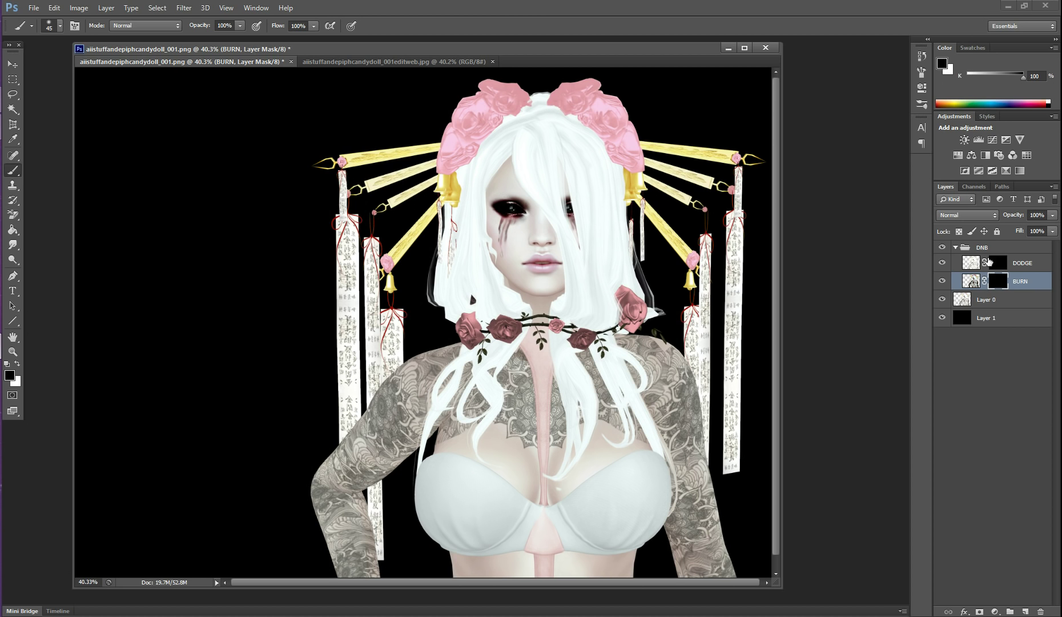
click(18, 364)
click(60, 26)
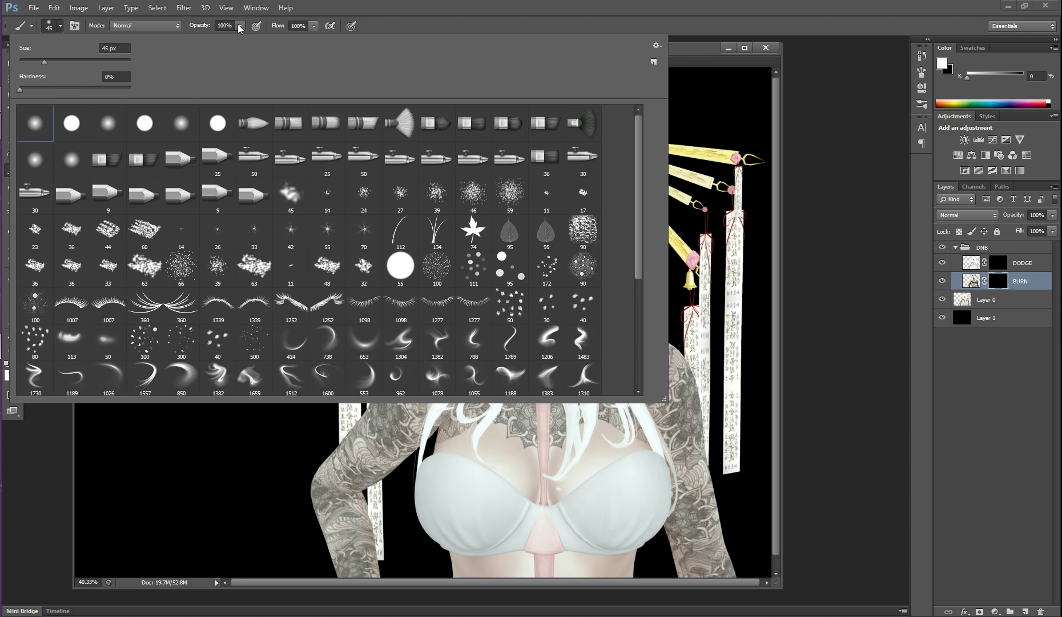
click(314, 27)
drag(256, 39, 259, 38)
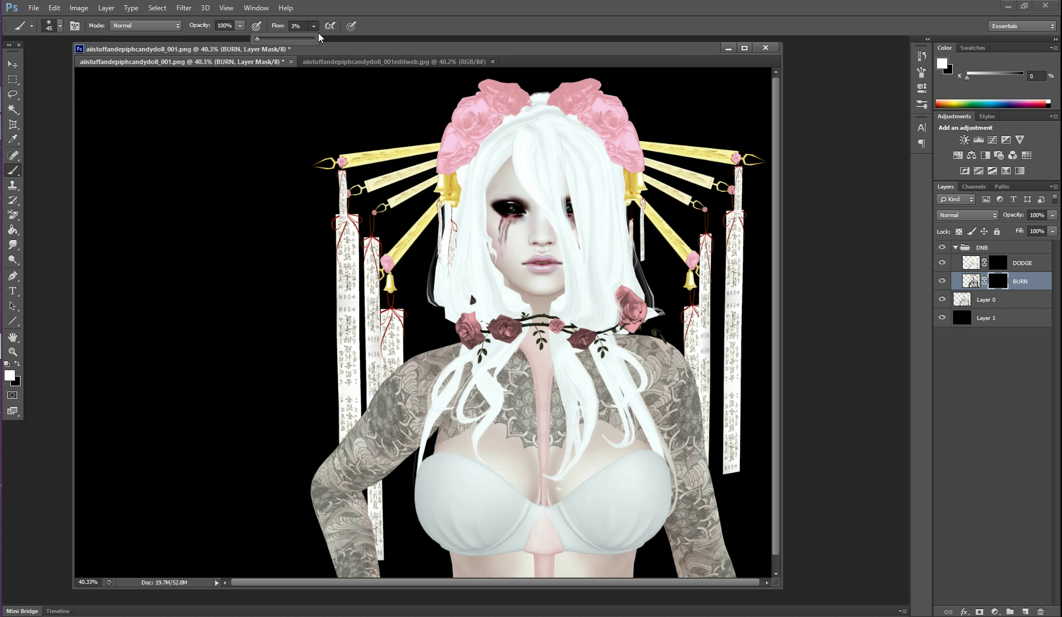
key(Return)
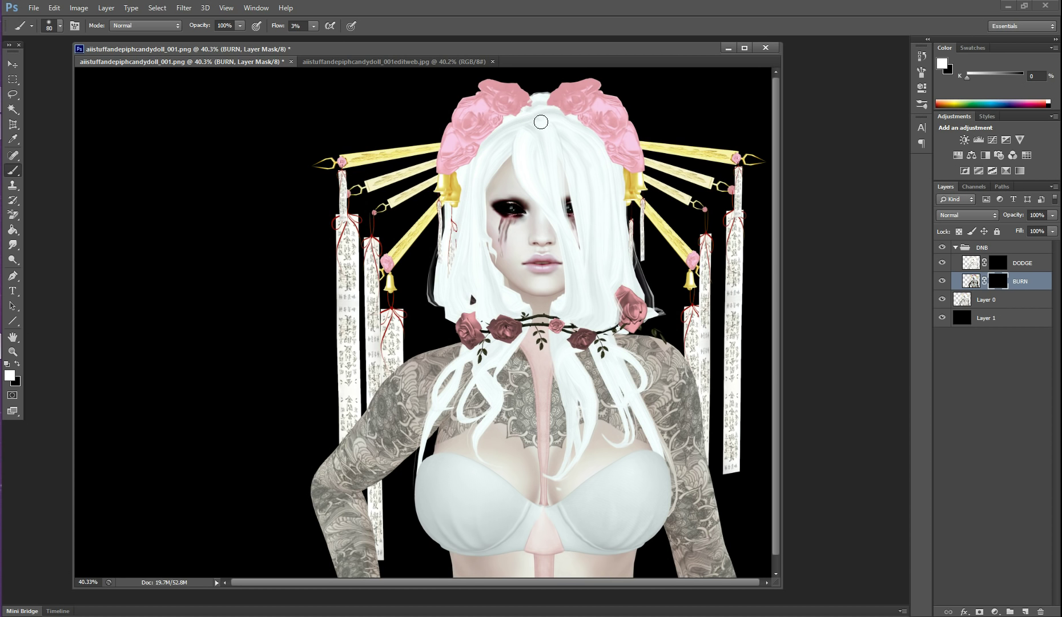
Examine the doll's face up close at about 121% zoom, with the forehead, eyes and chin in view.
click(226, 8)
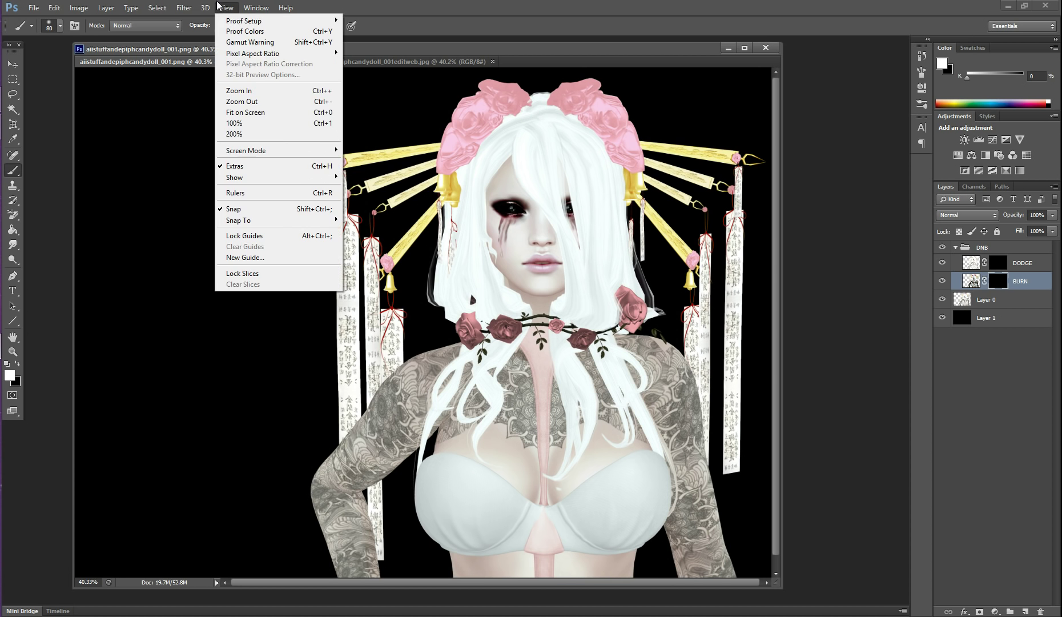
click(234, 123)
scroll(477, 240, up, 4)
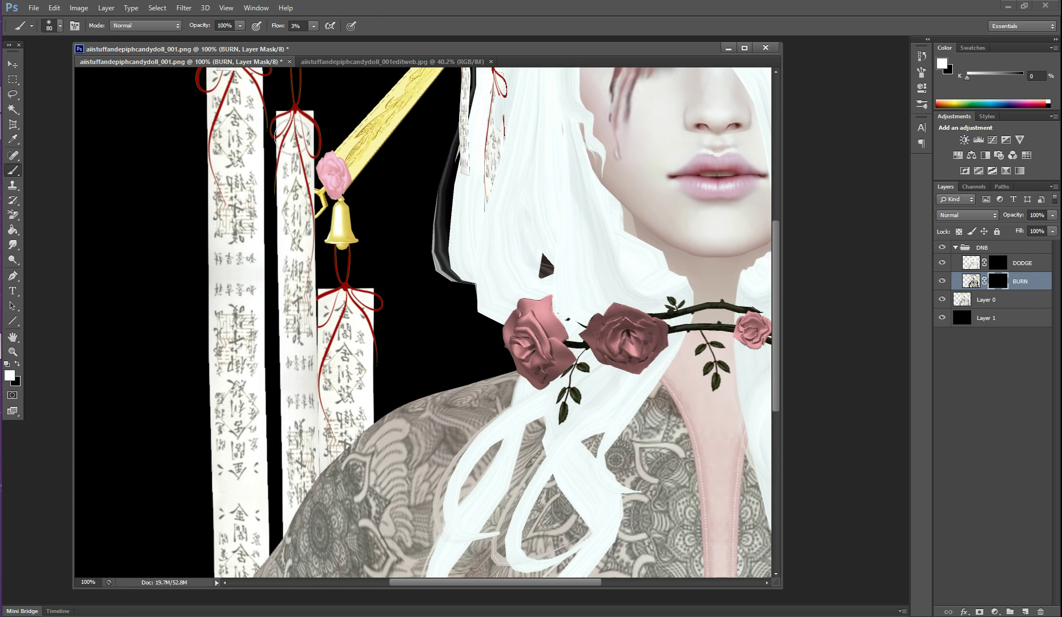
scroll(473, 261, up, 3)
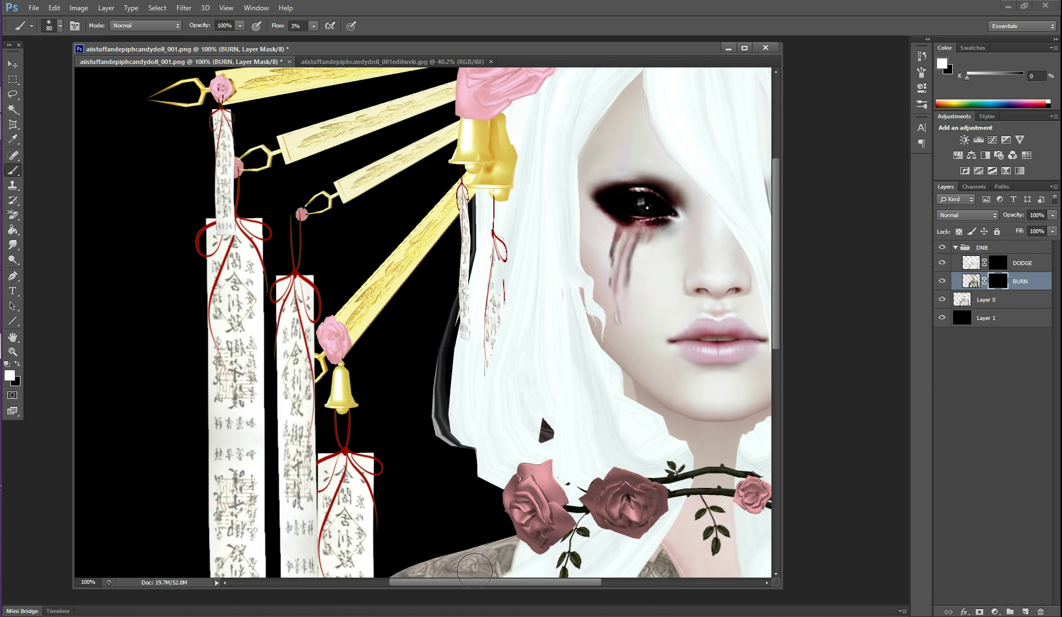
drag(463, 579, 531, 570)
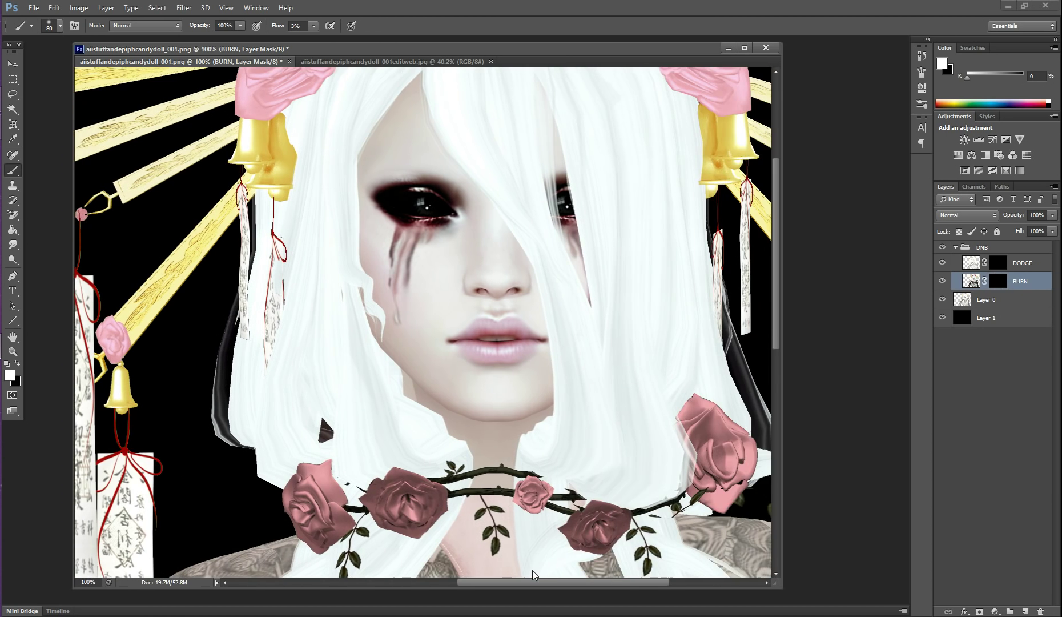
scroll(579, 338, up, 2)
scroll(580, 338, up, 2)
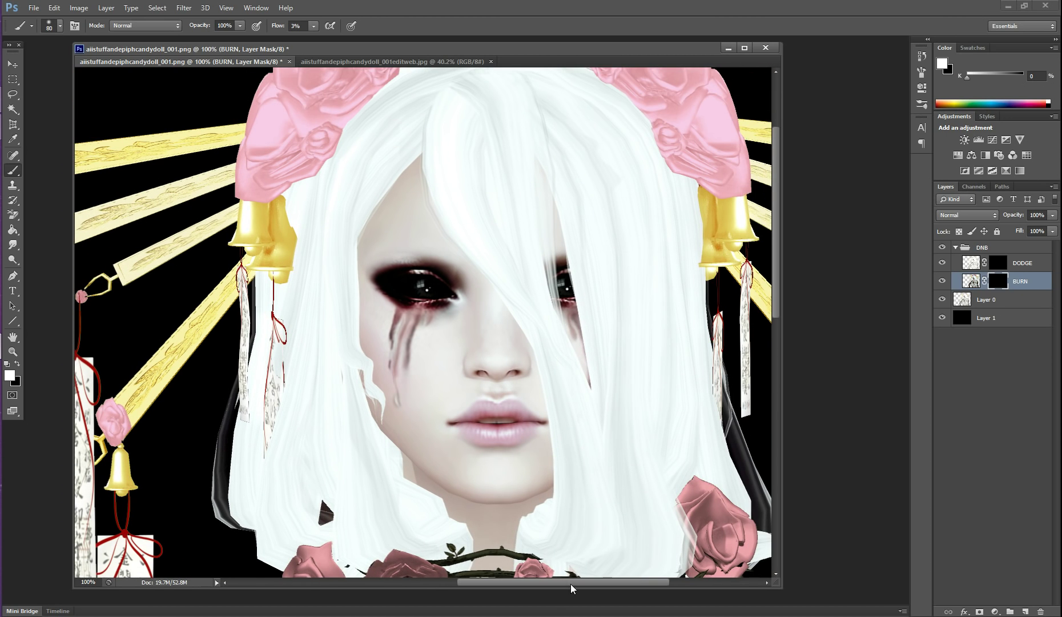
drag(577, 582, 592, 580)
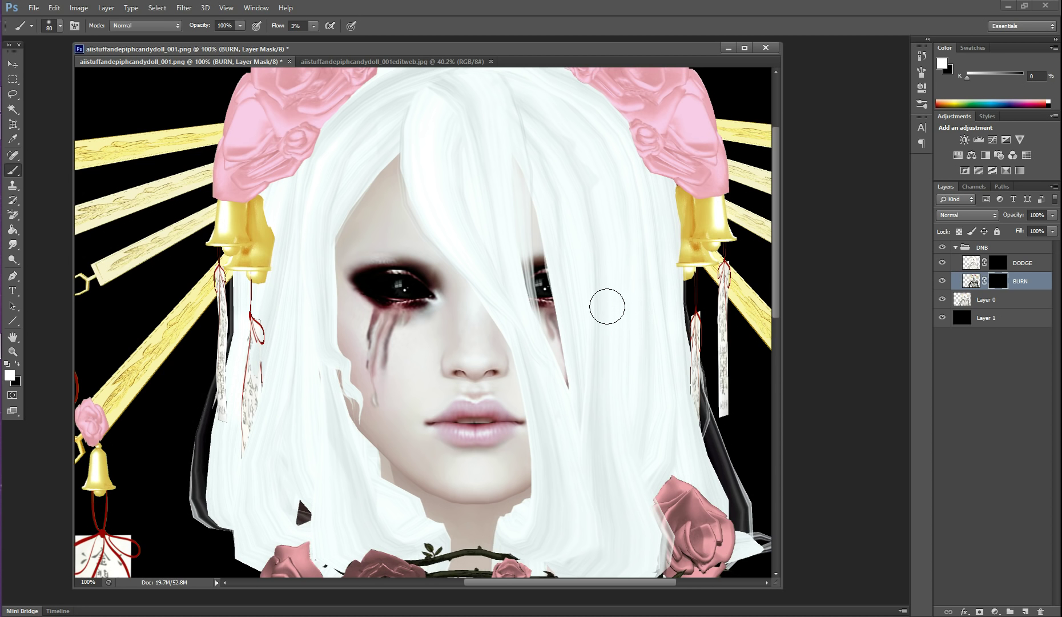
mouse_move(455, 349)
mouse_down()
mouse_move(456, 368)
mouse_move(481, 380)
mouse_up()
scroll(478, 377, up, 2)
key(alt)
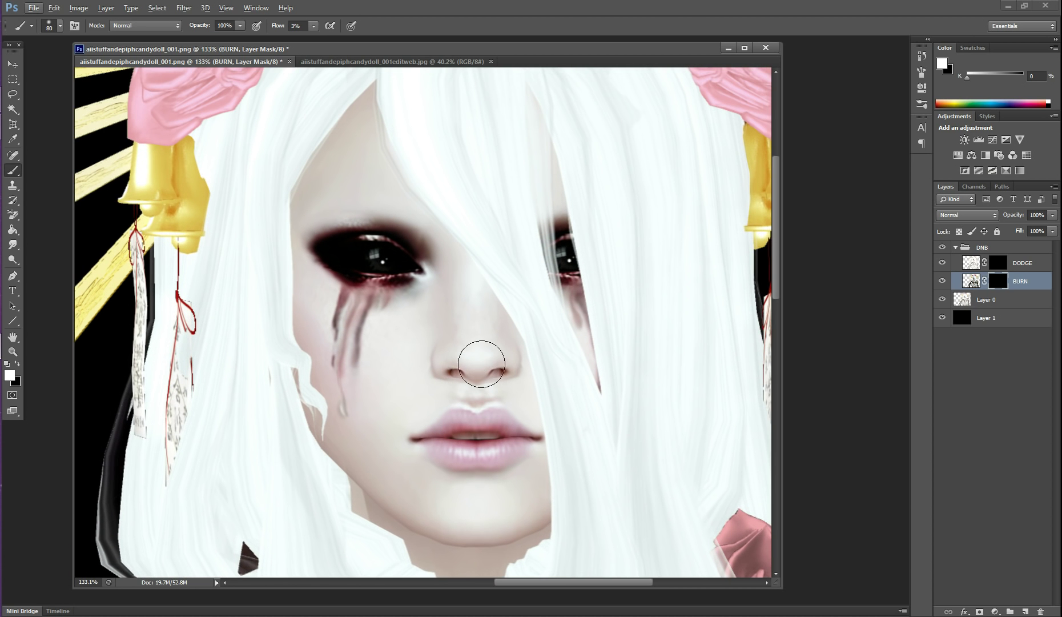
scroll(440, 304, down, 1)
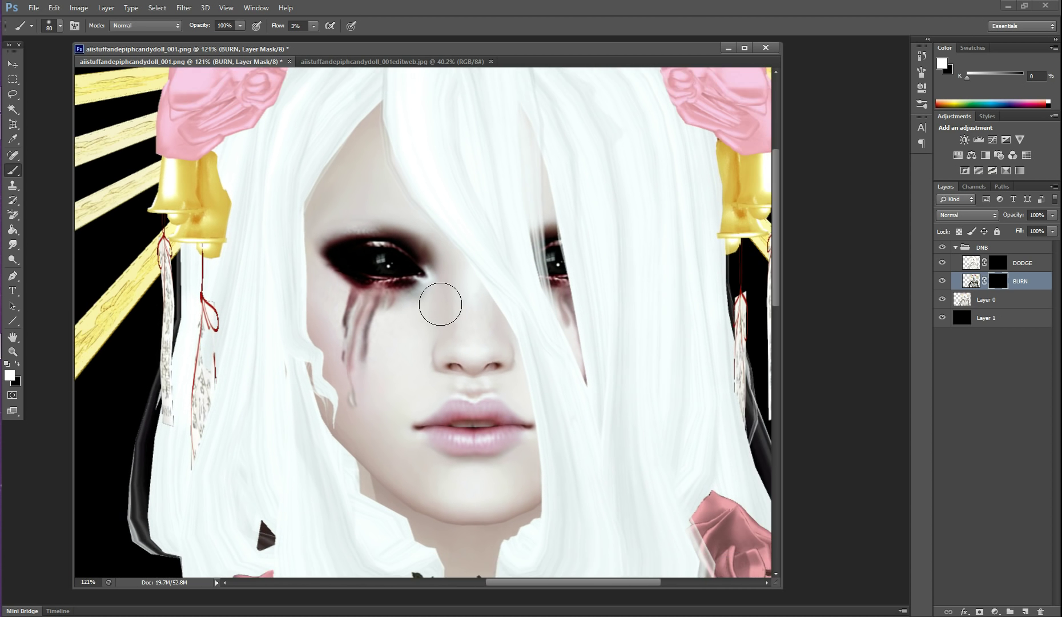
scroll(440, 304, down, 2)
scroll(440, 304, up, 3)
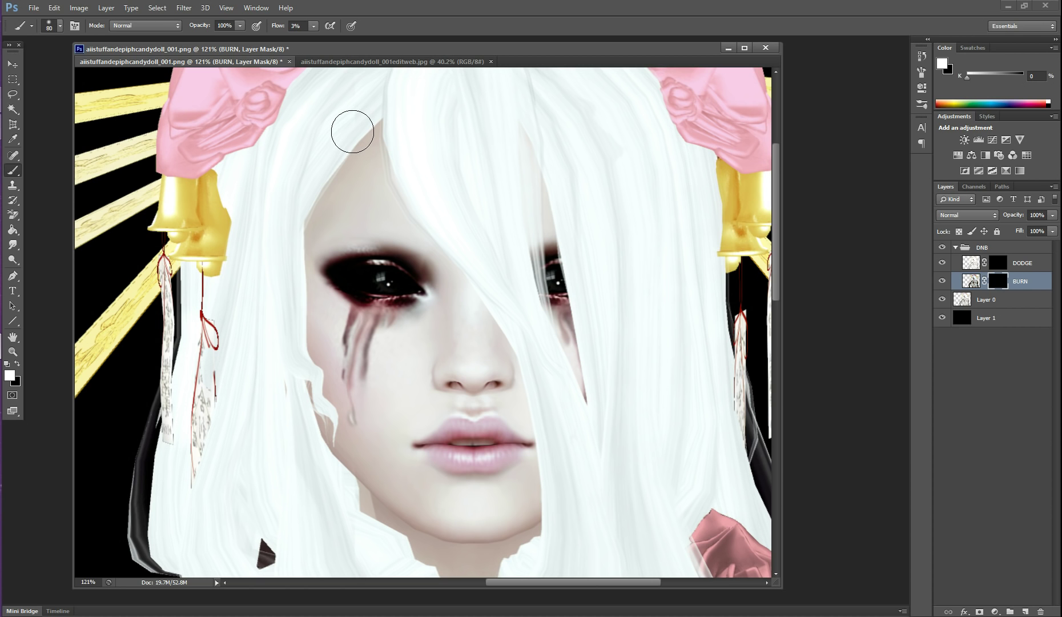
Paint white on the BURN mask along the hairline to shade the forehead, varying the brush size down to 45 px.
key(bracketleft)
key(bracketleft)
mouse_move(352, 132)
mouse_down()
mouse_move(396, 132)
mouse_move(380, 131)
mouse_up()
key(bracketright)
key(bracketright)
key(bracketright)
key(bracketleft)
key(bracketleft)
key(bracketleft)
key(bracketright)
key(bracketright)
key(bracketright)
key(bracketleft)
key(bracketleft)
key(bracketleft)
key(bracketright)
key(bracketright)
key(bracketright)
key(bracketleft)
key(bracketleft)
key(bracketleft)
key(bracketleft)
key(bracketleft)
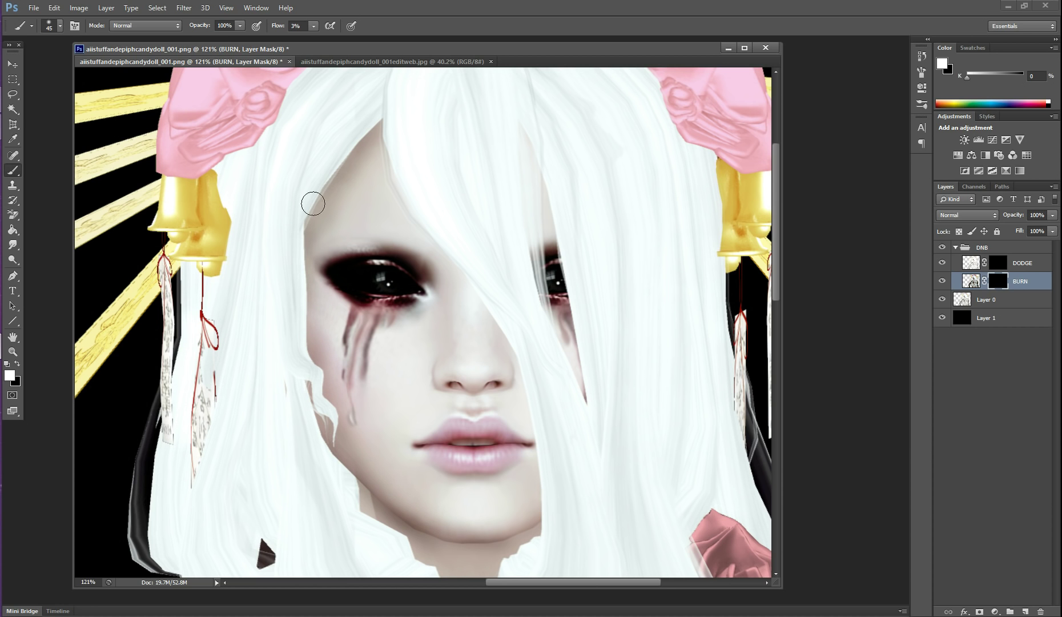
Enlarge the brush to 90 px and paint on the BURN mask to shade the cheek, jawline and neck.
key(bracketright)
key(bracketright)
key(bracketright)
key(bracketright)
key(bracketright)
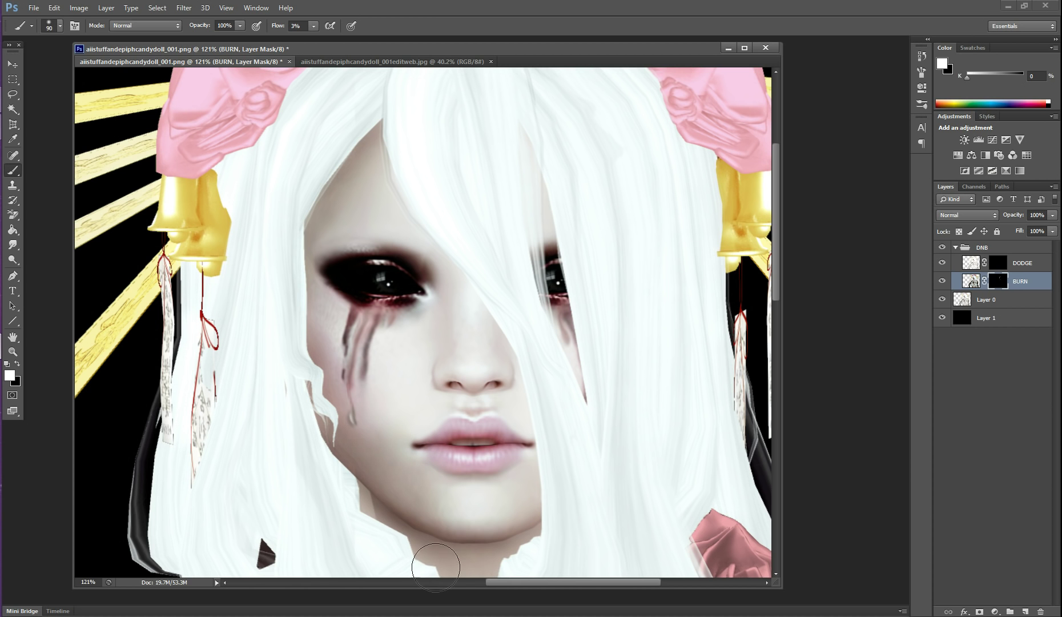
scroll(546, 422, down, 3)
scroll(513, 411, down, 2)
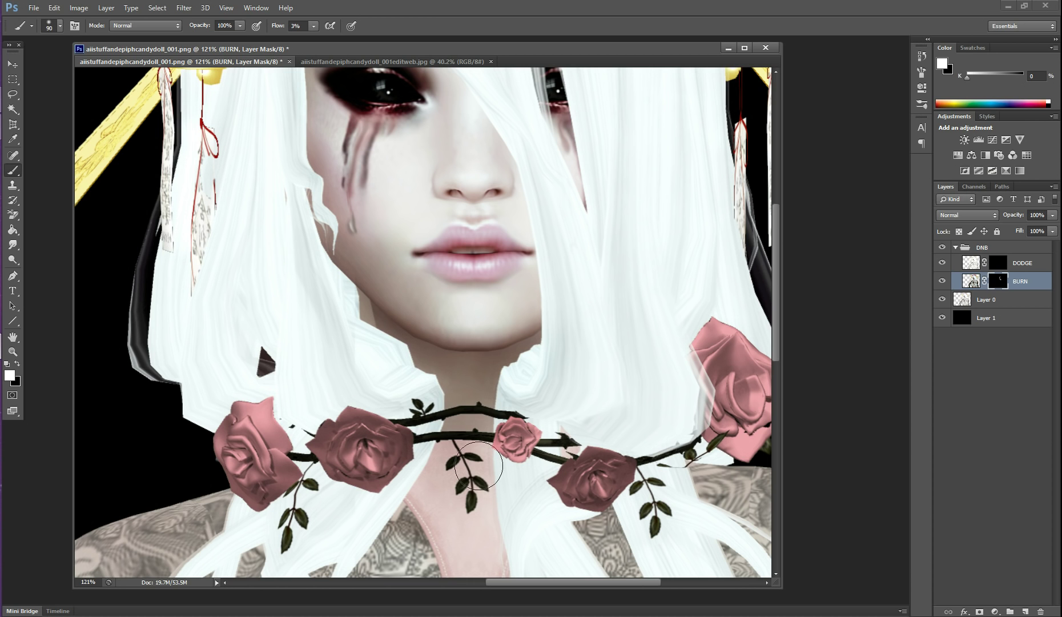
Paint on the BURN mask to darken the lips and the area around them, varying the brush size up to 70 px.
scroll(391, 361, up, 4)
scroll(430, 352, up, 2)
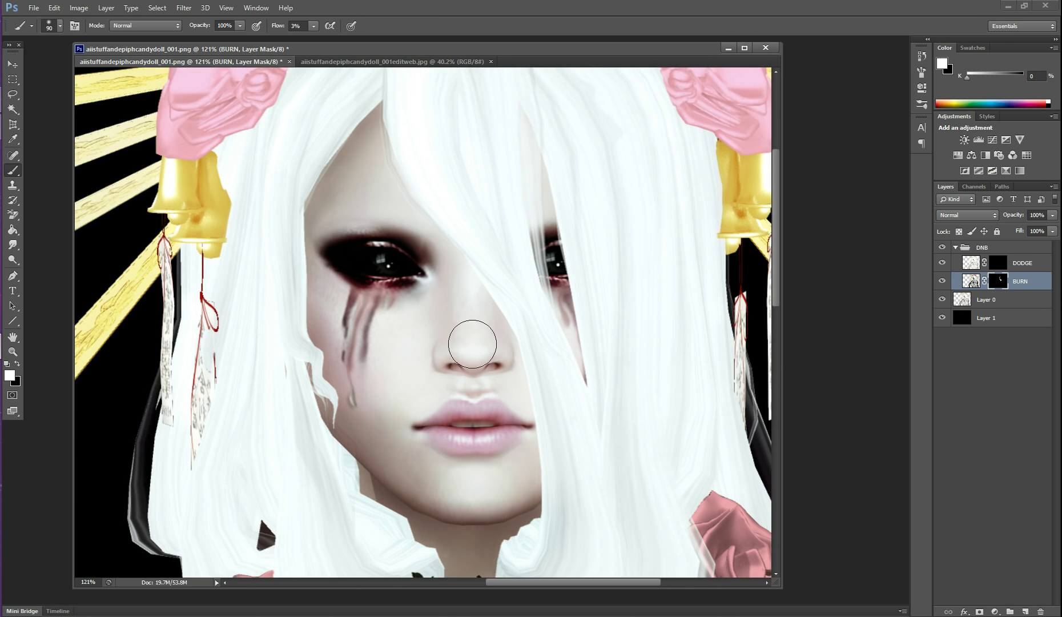
scroll(498, 498, down, 2)
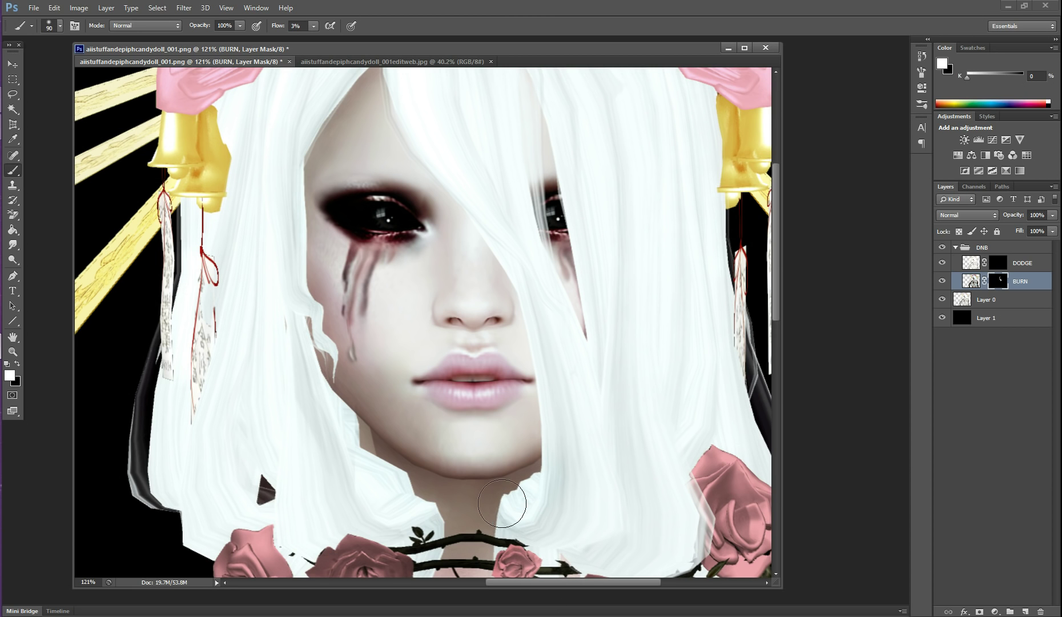
key(bracketleft)
key(bracketleft)
key(bracketleft)
key(bracketleft)
key(bracketright)
key(bracketright)
key(bracketright)
key(bracketright)
key(bracketright)
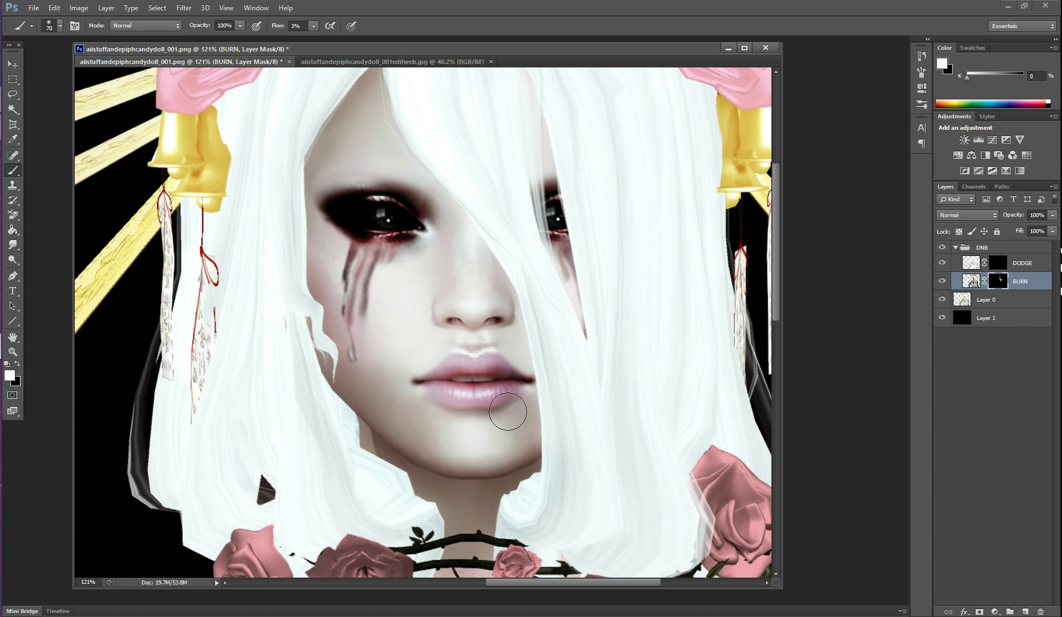
Toggle the BURN layer's visibility to compare the face with and without the painted shading.
click(942, 281)
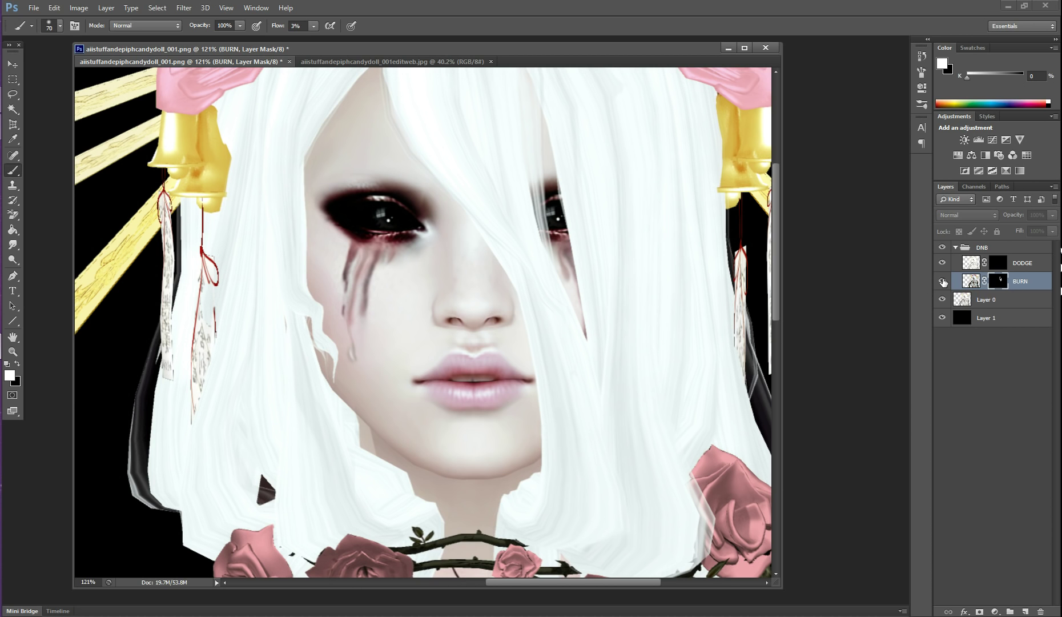
click(943, 281)
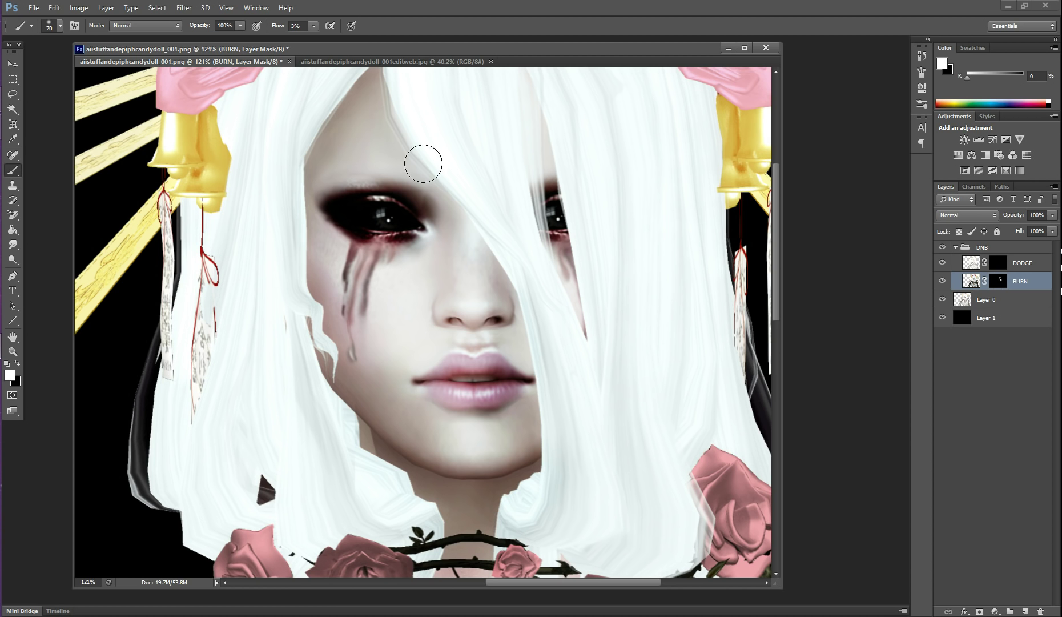
click(947, 281)
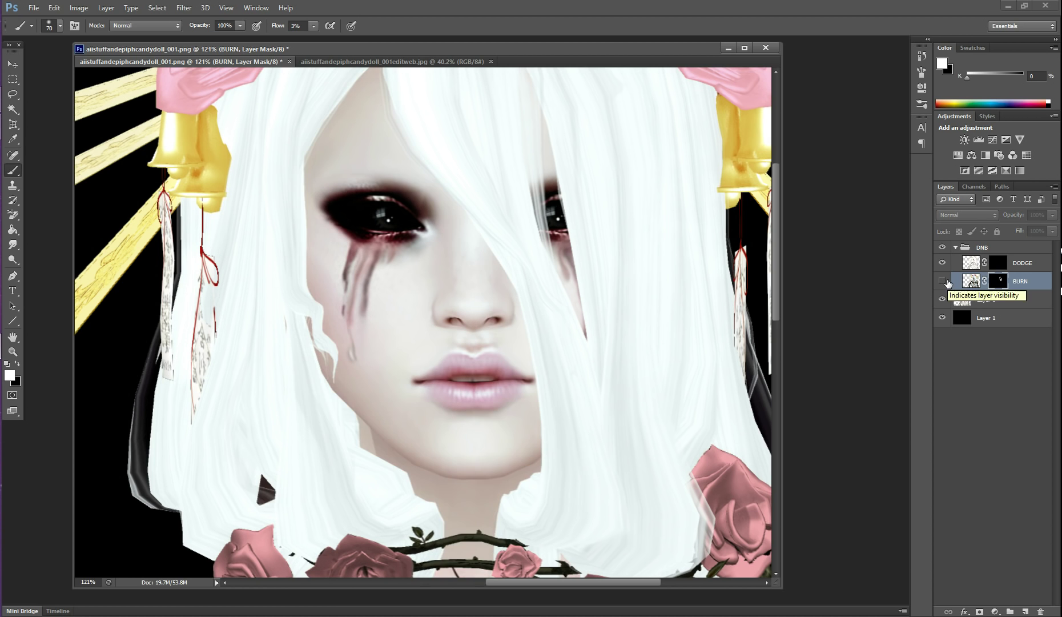
click(947, 281)
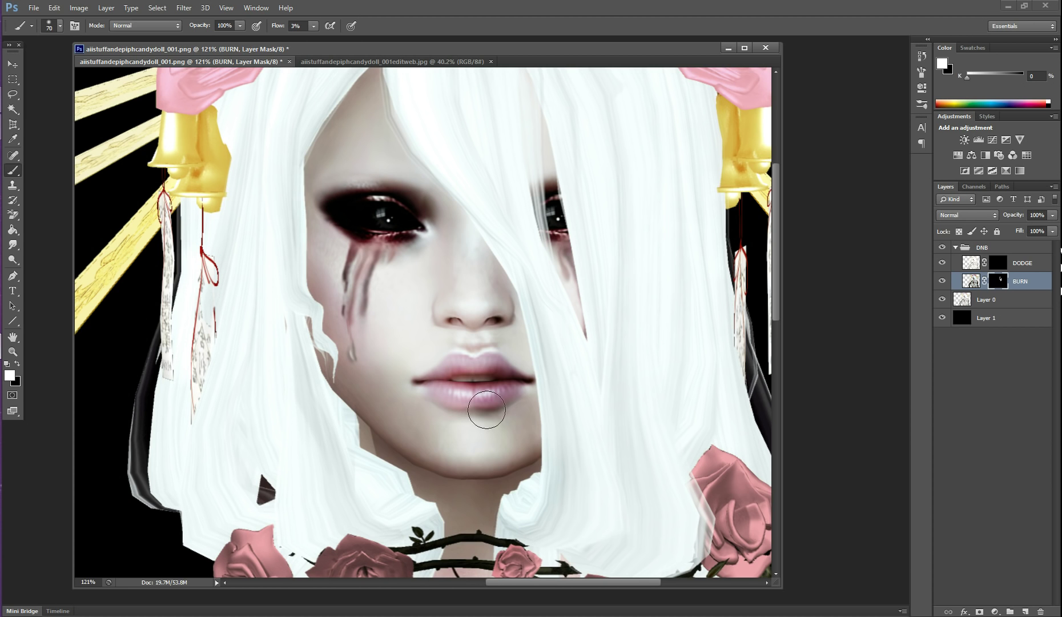
click(19, 363)
click(943, 282)
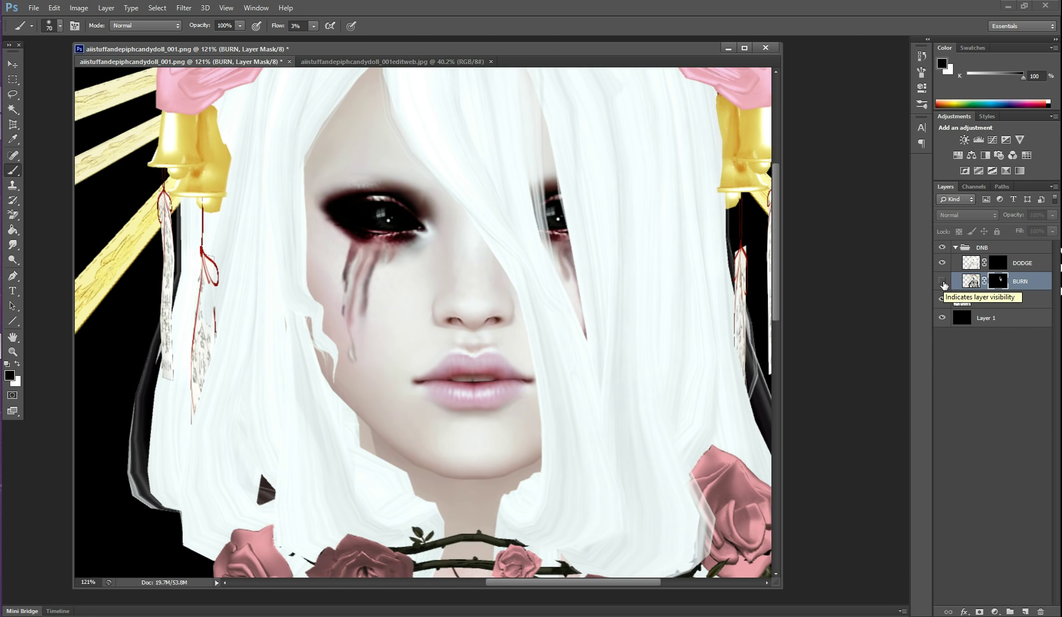
click(943, 282)
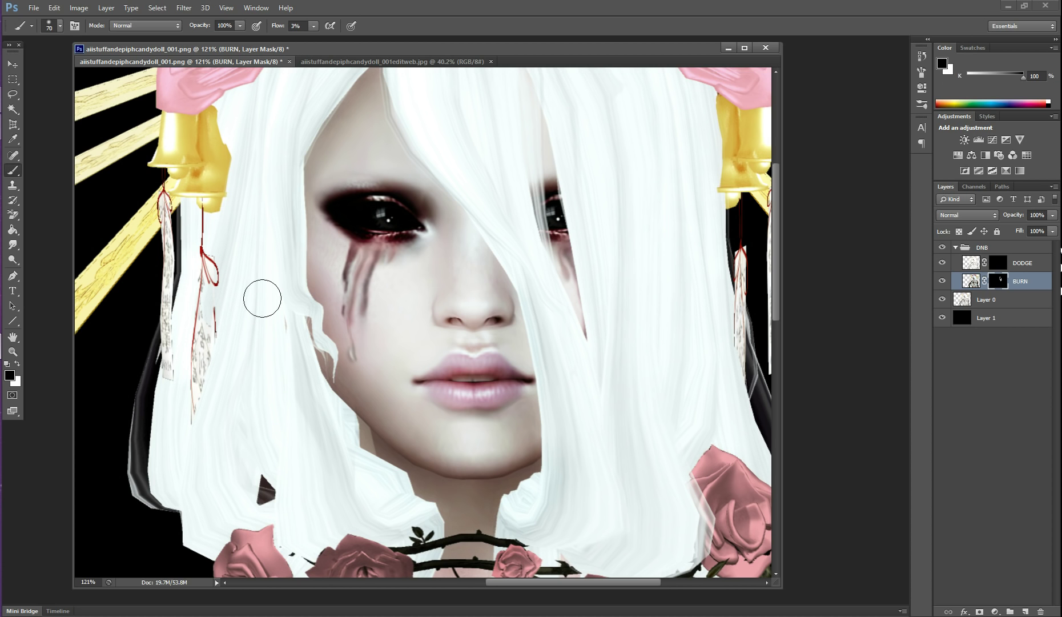
Paint white on the DODGE mask around the nose bridge to add highlights, varying the brush size between 15 and 60 px.
click(17, 365)
key(bracketleft)
key(bracketleft)
key(bracketleft)
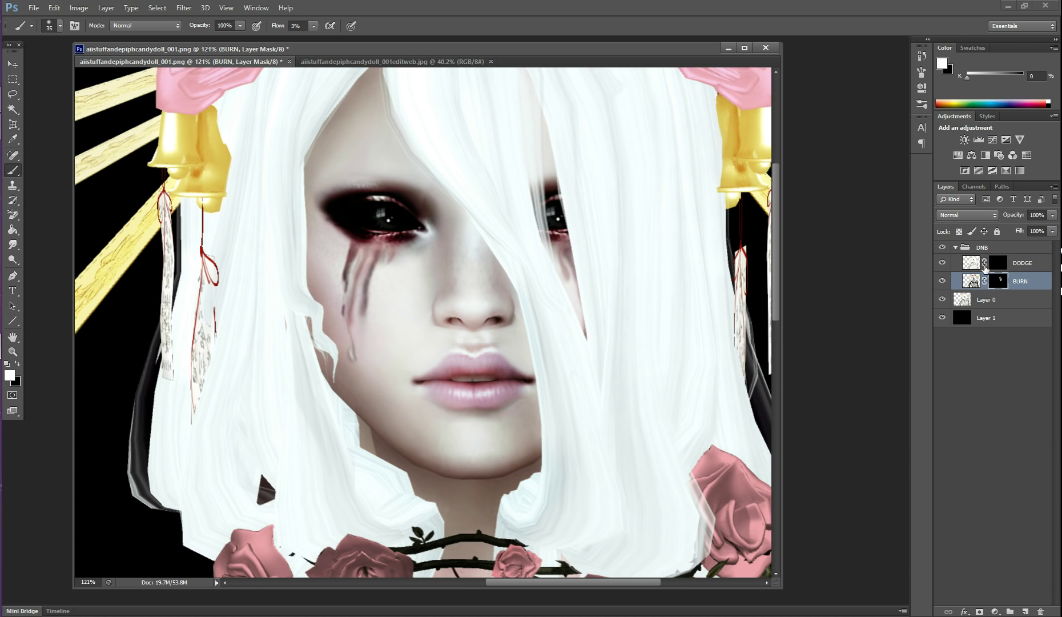
click(999, 263)
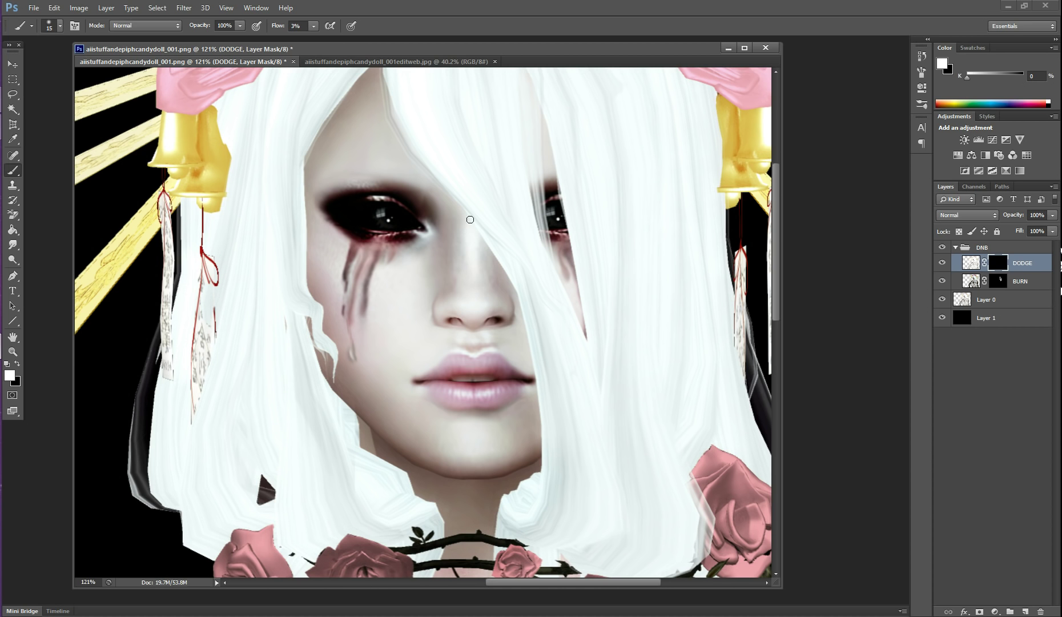
key(bracketright)
key(bracketright)
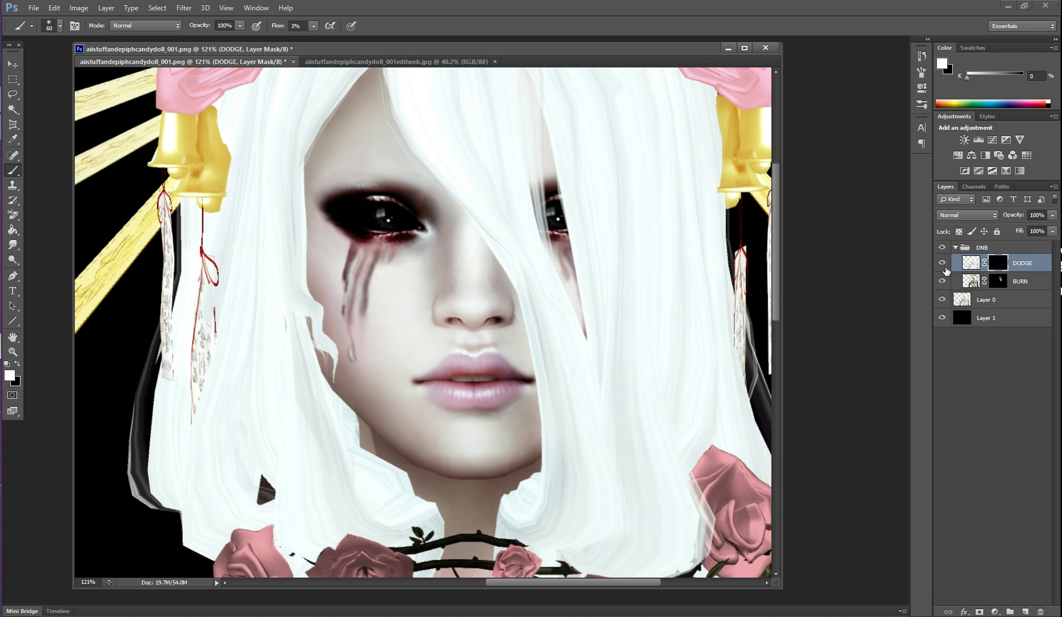
Toggle the DODGE layer's visibility to compare the face with and without the painted highlights.
click(943, 264)
click(943, 263)
click(942, 263)
click(942, 263)
click(942, 264)
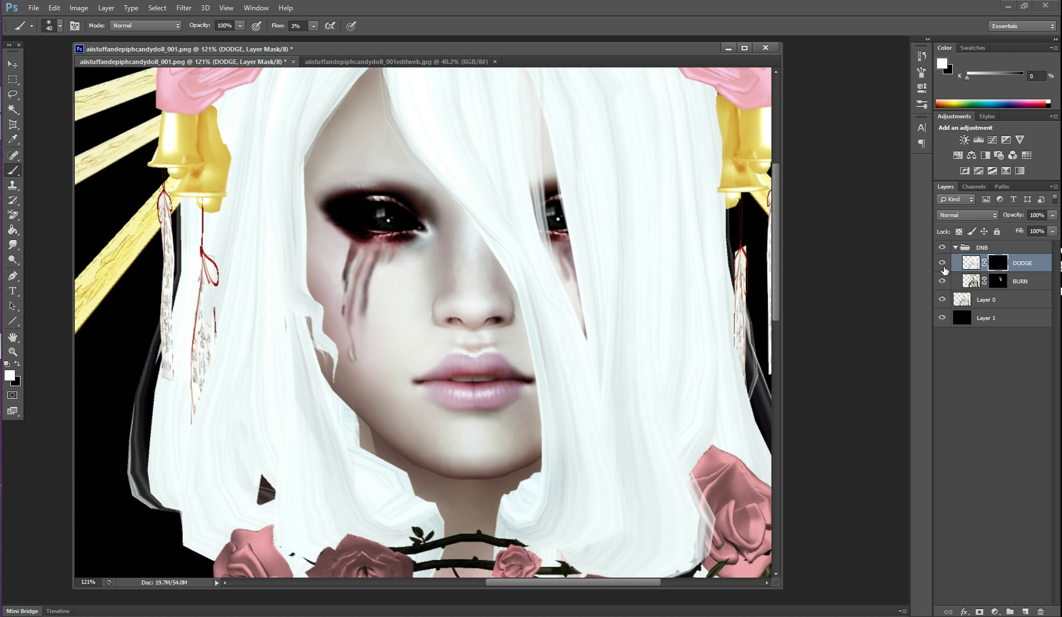
click(942, 264)
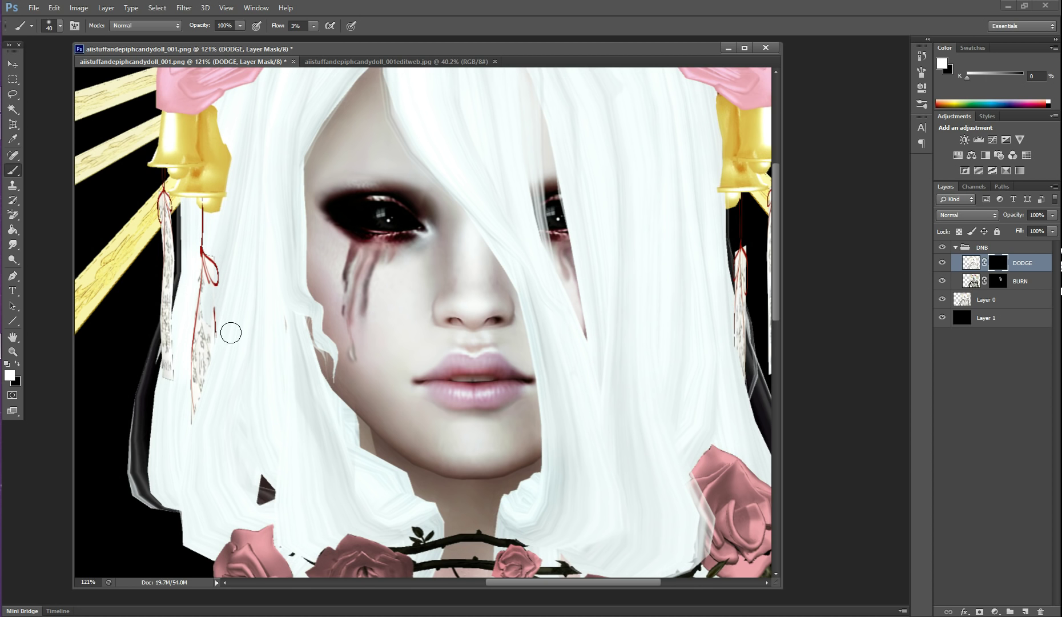
click(17, 365)
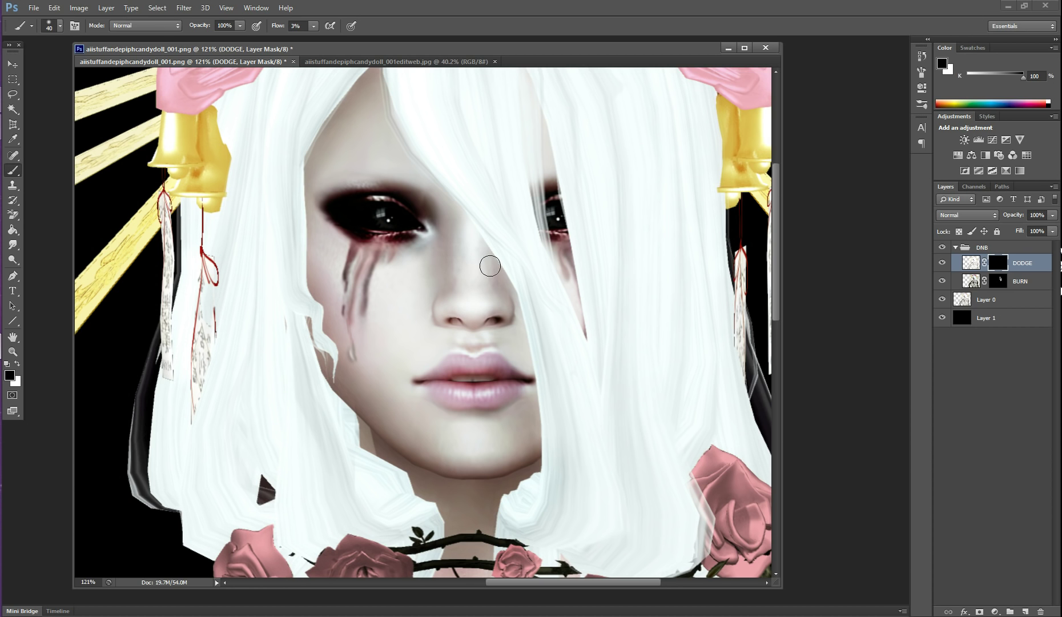
click(944, 263)
click(944, 262)
View the portrait at 66.7% zoom and compare it with the DNB group hidden and shown.
click(226, 8)
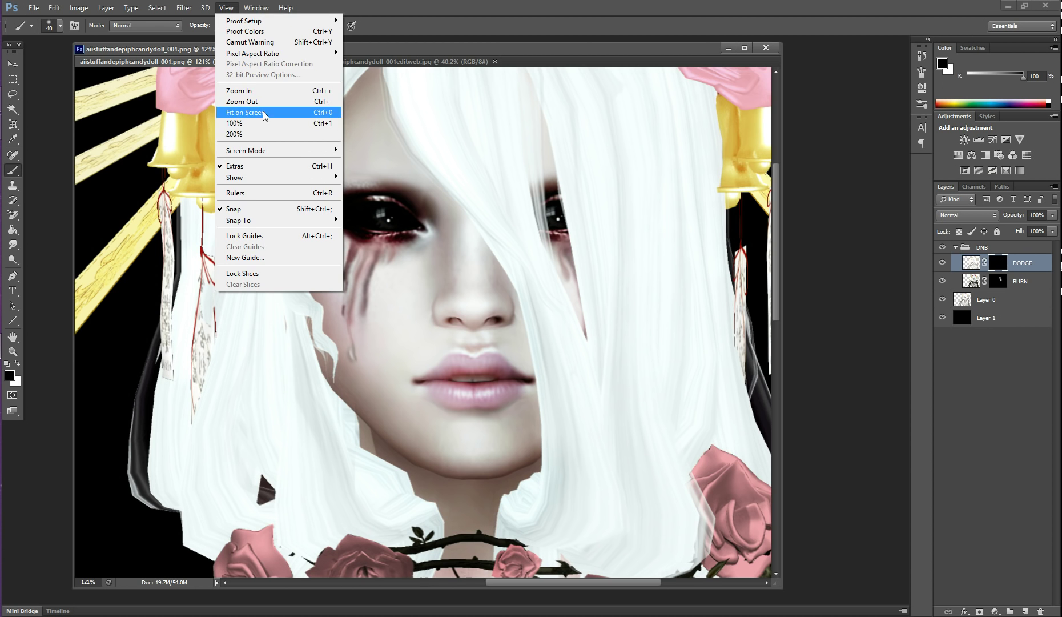
click(257, 101)
click(226, 8)
click(260, 100)
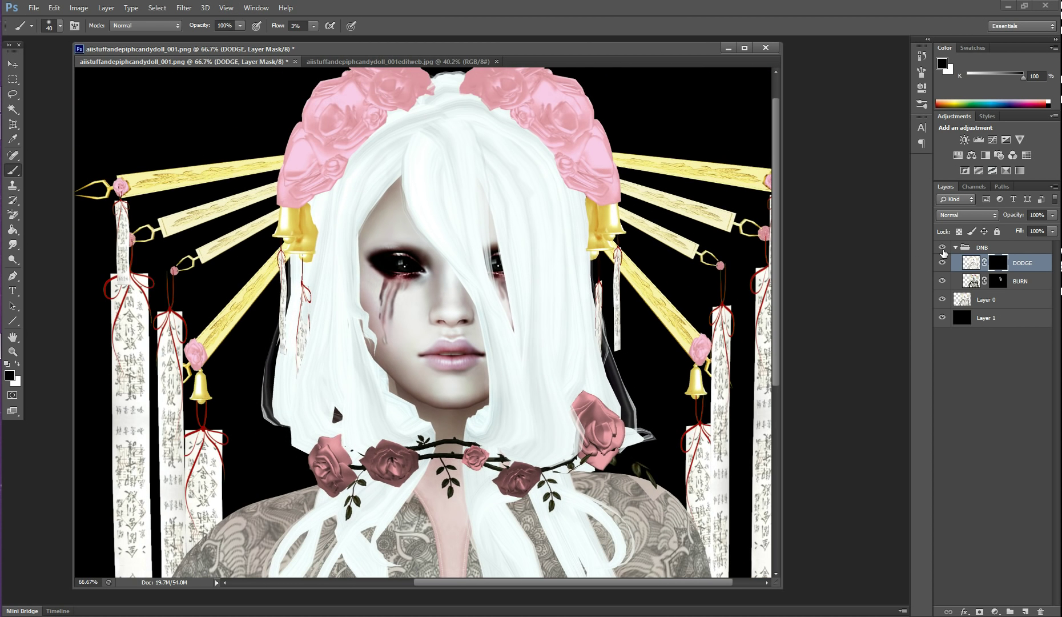
click(943, 249)
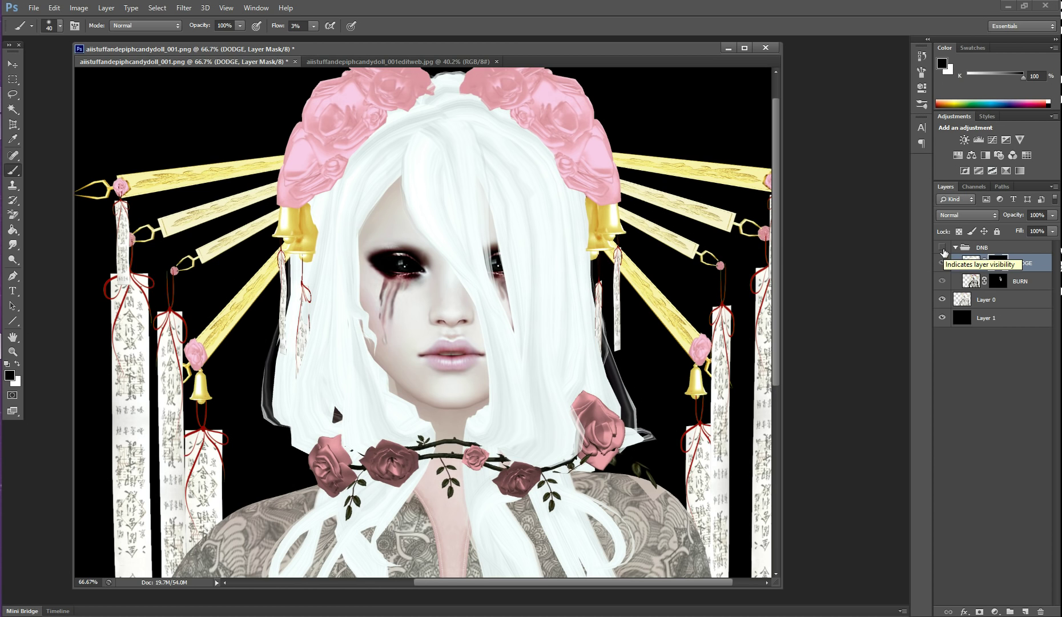
click(943, 249)
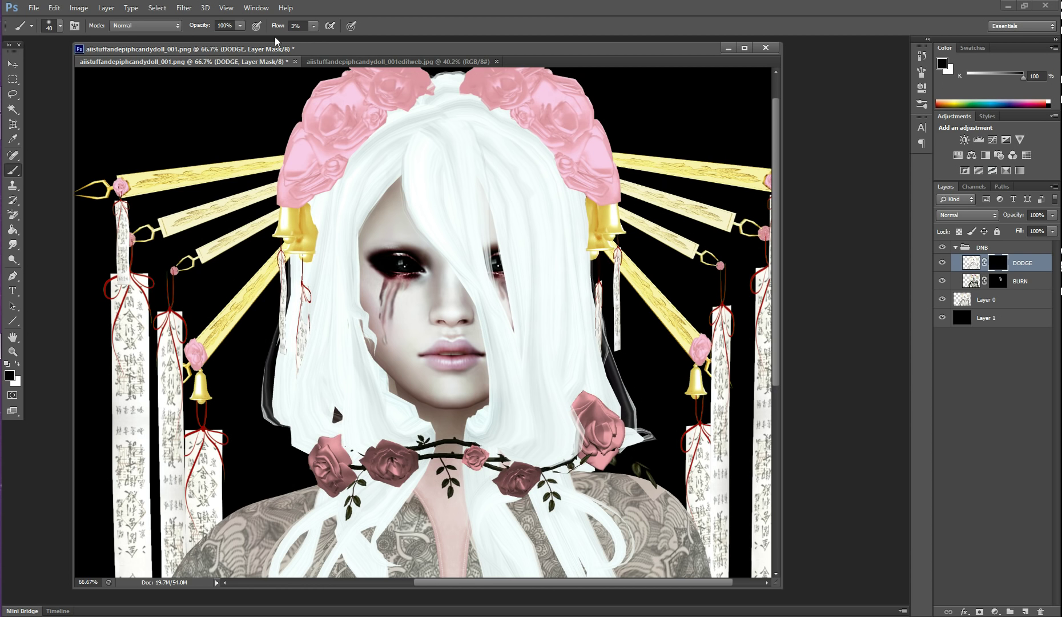
Paint white on the DODGE mask with a 40 px brush to highlight the inner eye corner, nose bridge and upper cheek.
click(228, 8)
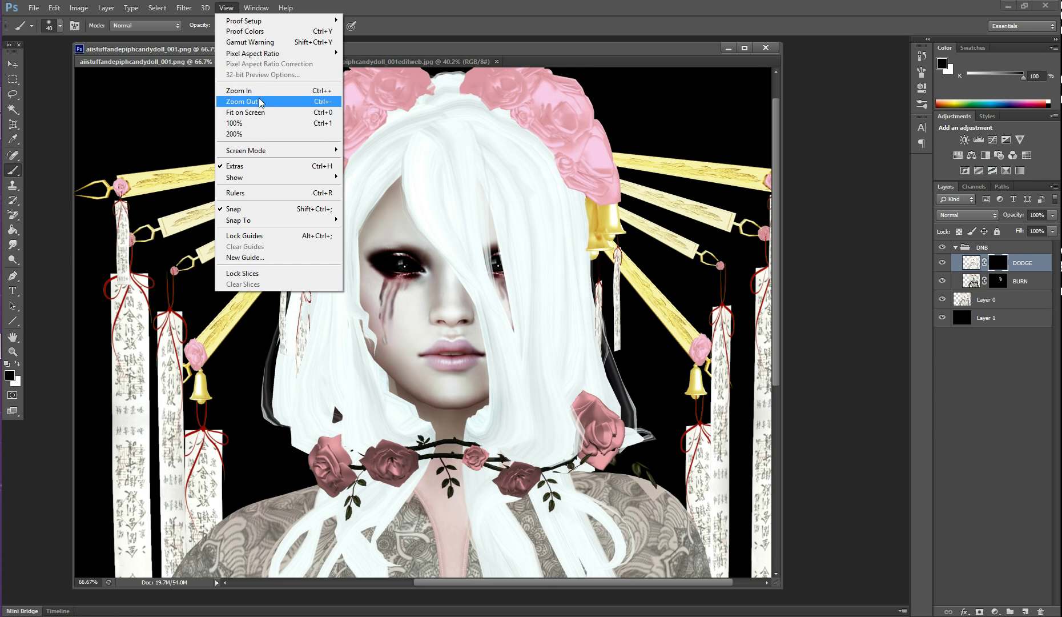
click(235, 123)
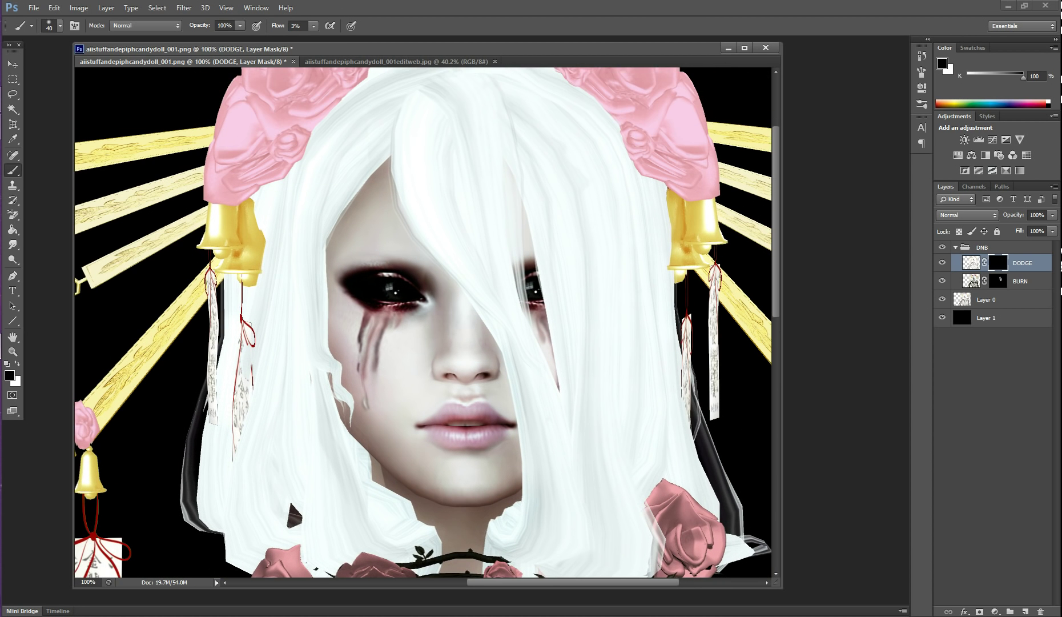
key(ctrl+plus)
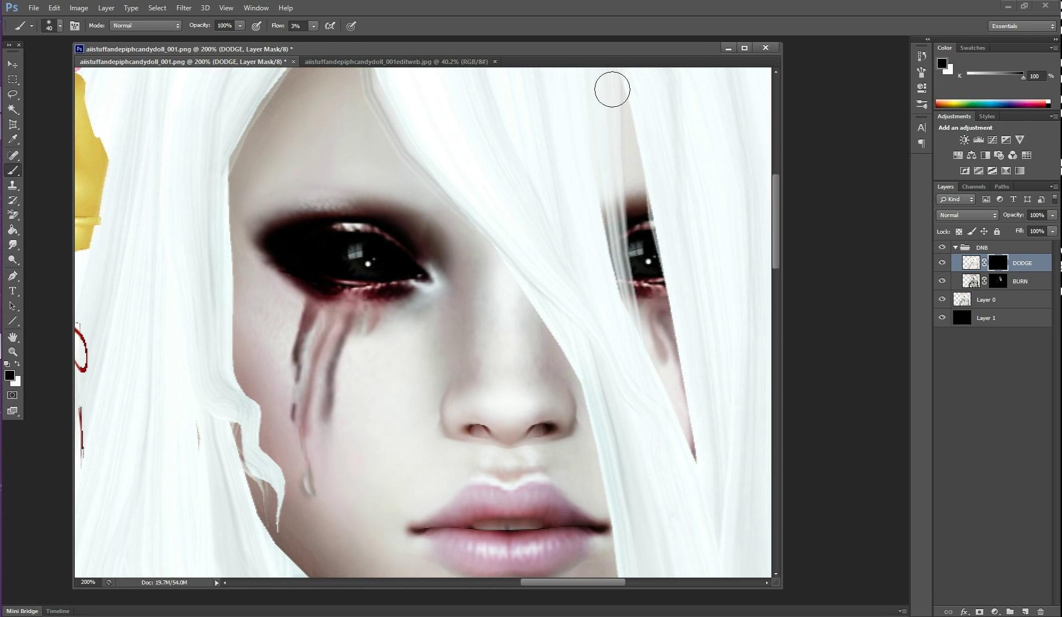
scroll(395, 174, down, 1)
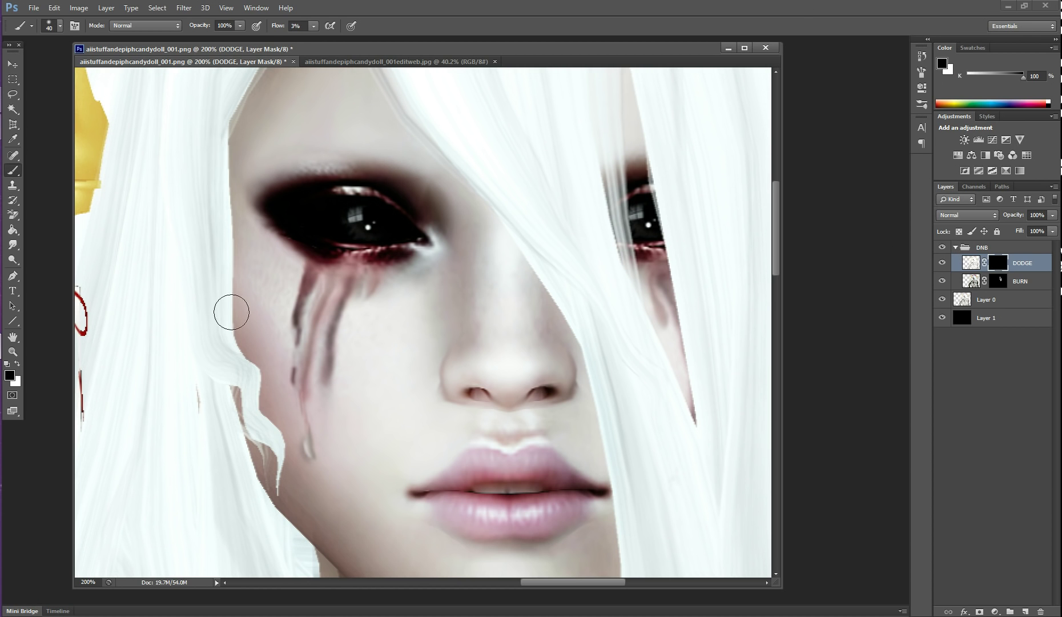
click(17, 365)
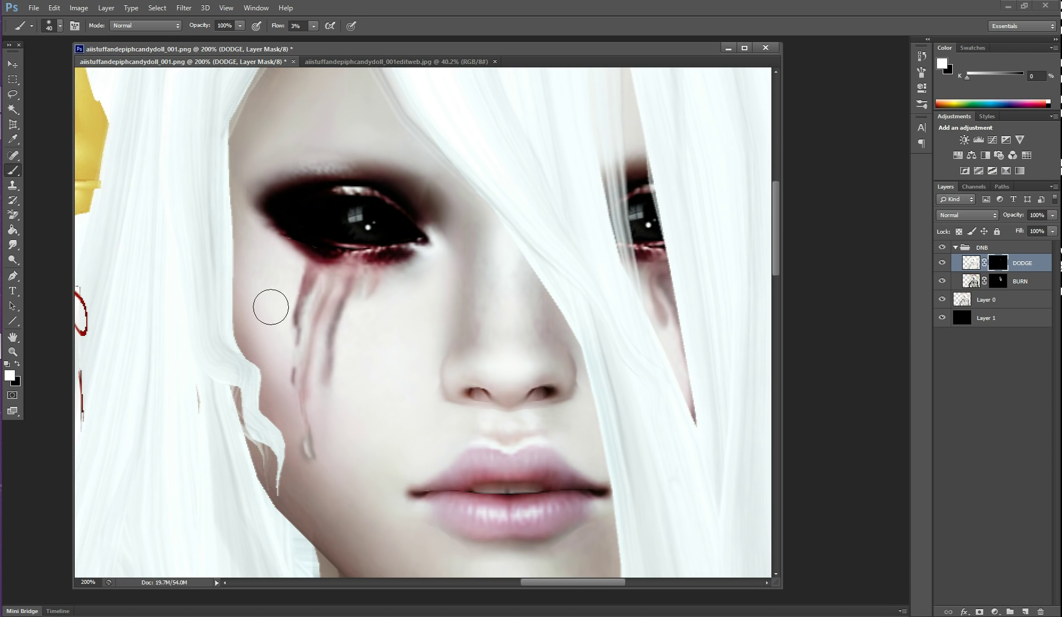
Paint highlights on the DODGE mask over the chin, forehead and lips, reducing the brush from 40 to 30 px.
scroll(501, 417, down, 3)
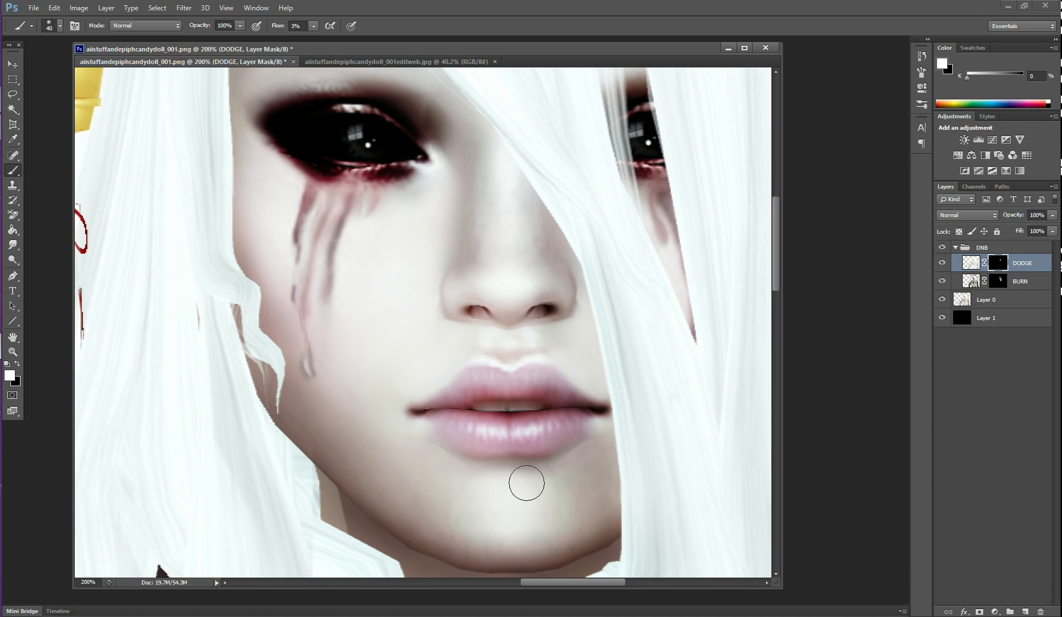
scroll(486, 434, up, 3)
scroll(470, 412, up, 5)
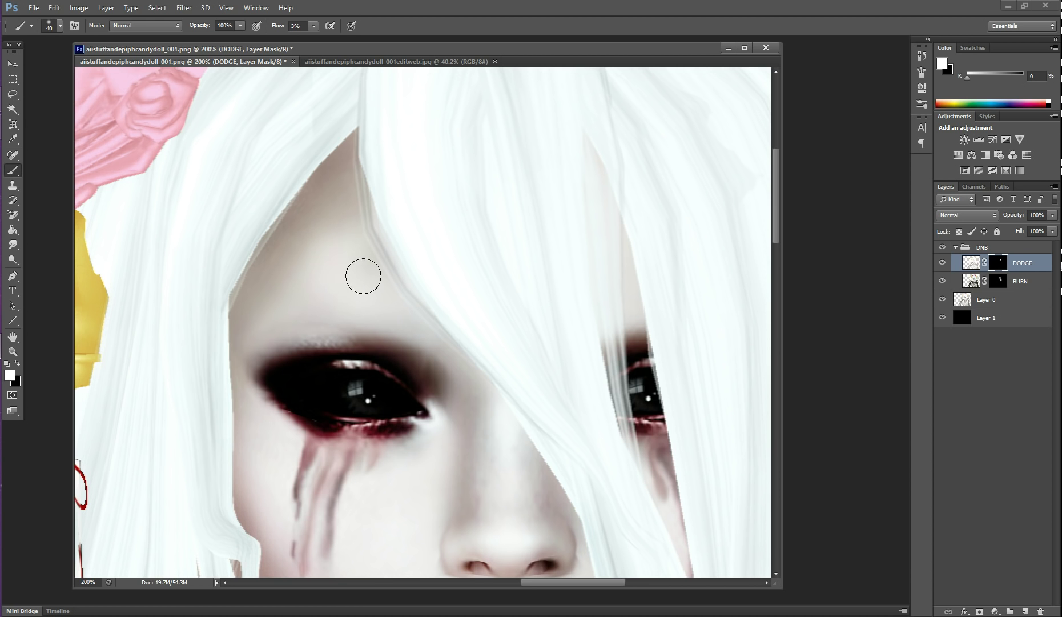
scroll(577, 371, down, 1)
scroll(577, 370, down, 2)
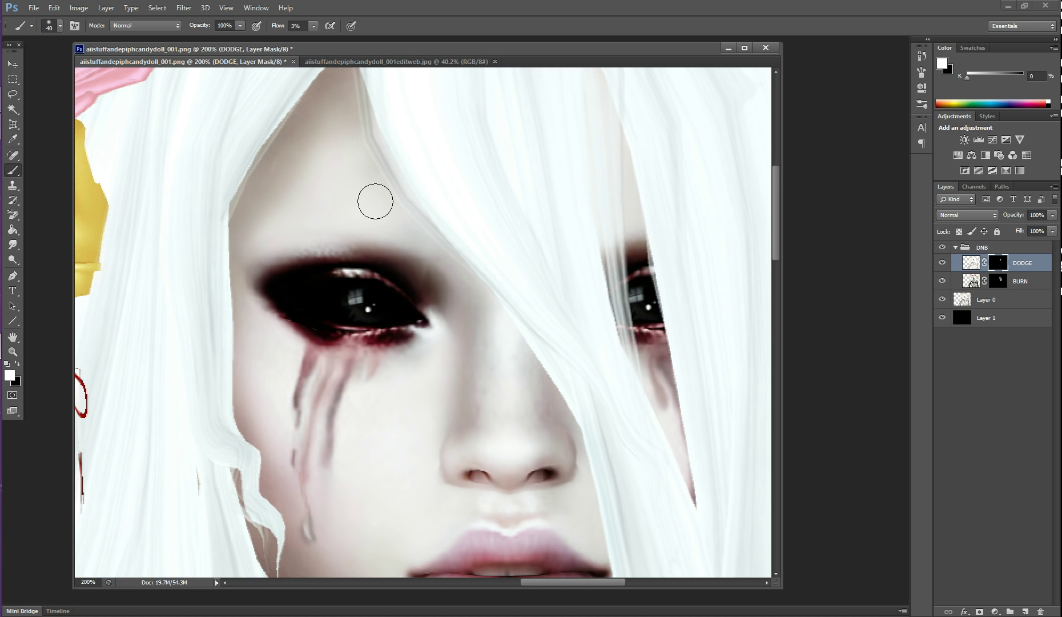
scroll(517, 353, down, 3)
scroll(574, 337, down, 1)
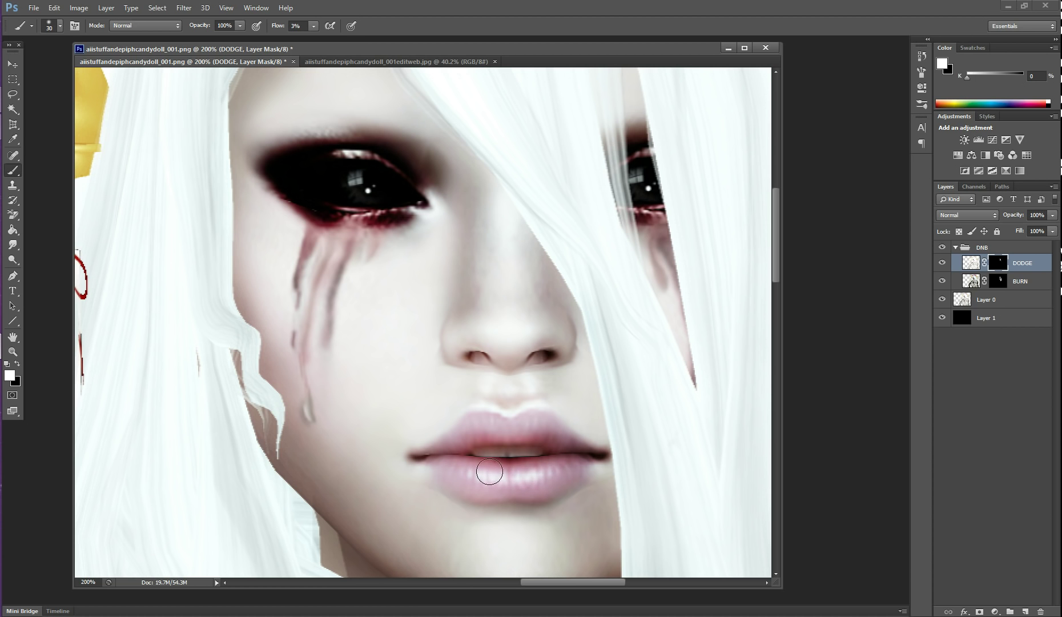
Swap the foreground colour to black and enlarge the brush to 150 px for softening the DODGE mask.
scroll(502, 347, down, 5)
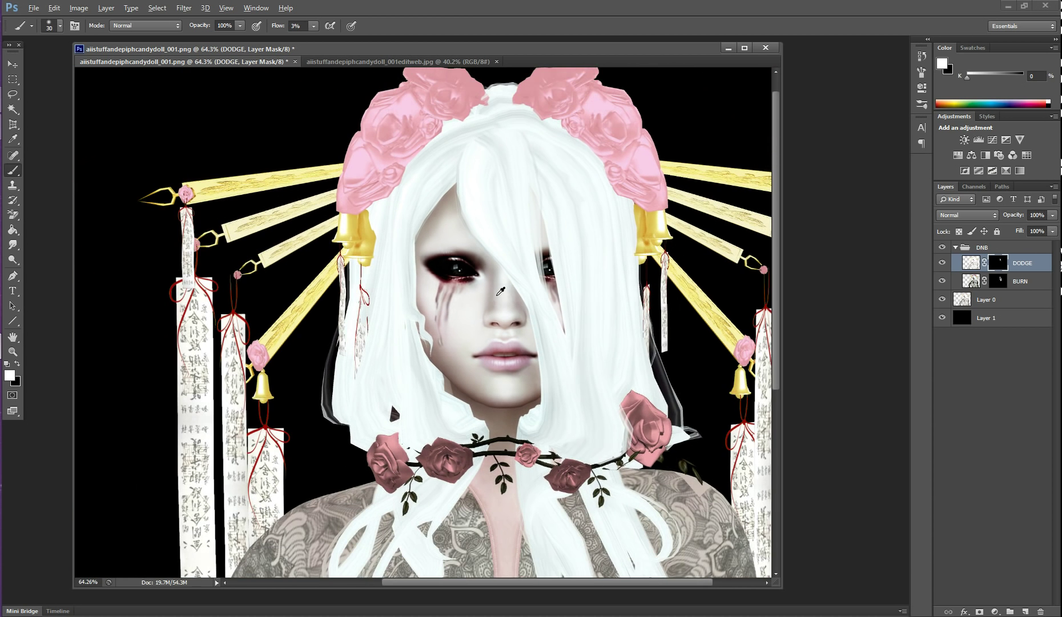
scroll(641, 288, down, 1)
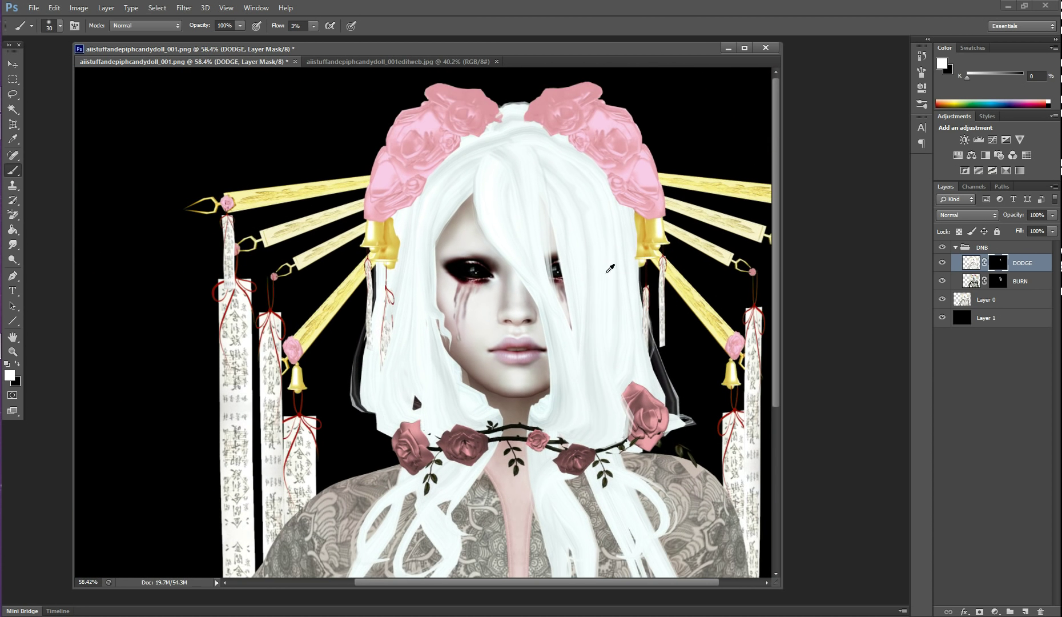
scroll(548, 274, up, 4)
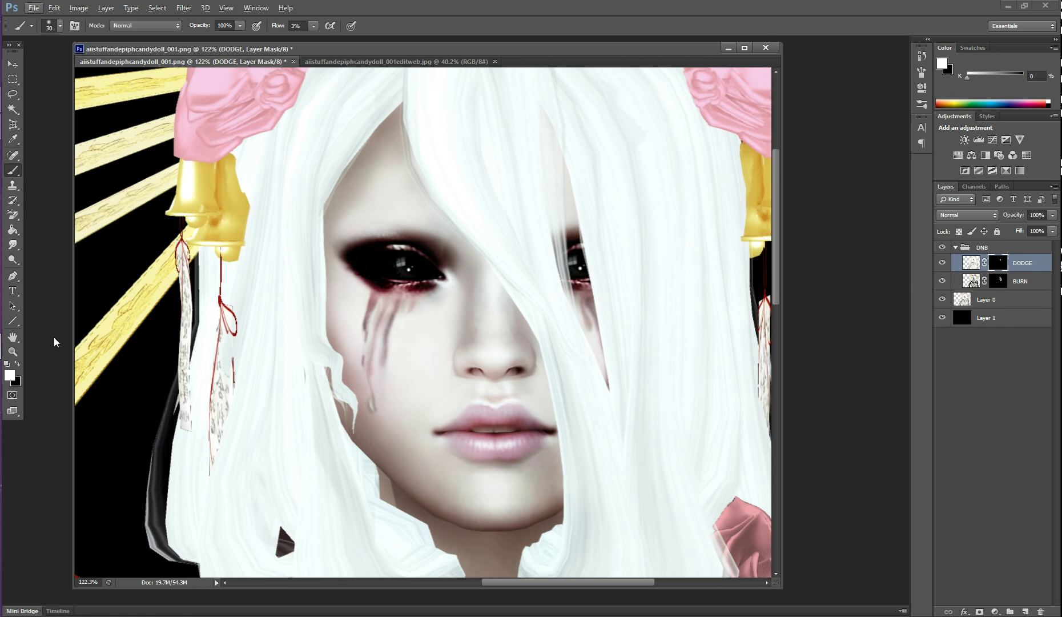
click(17, 365)
key(bracketright)
key(bracketright)
key(bracketright)
key(bracketright)
key(bracketright)
key(bracketright)
key(bracketright)
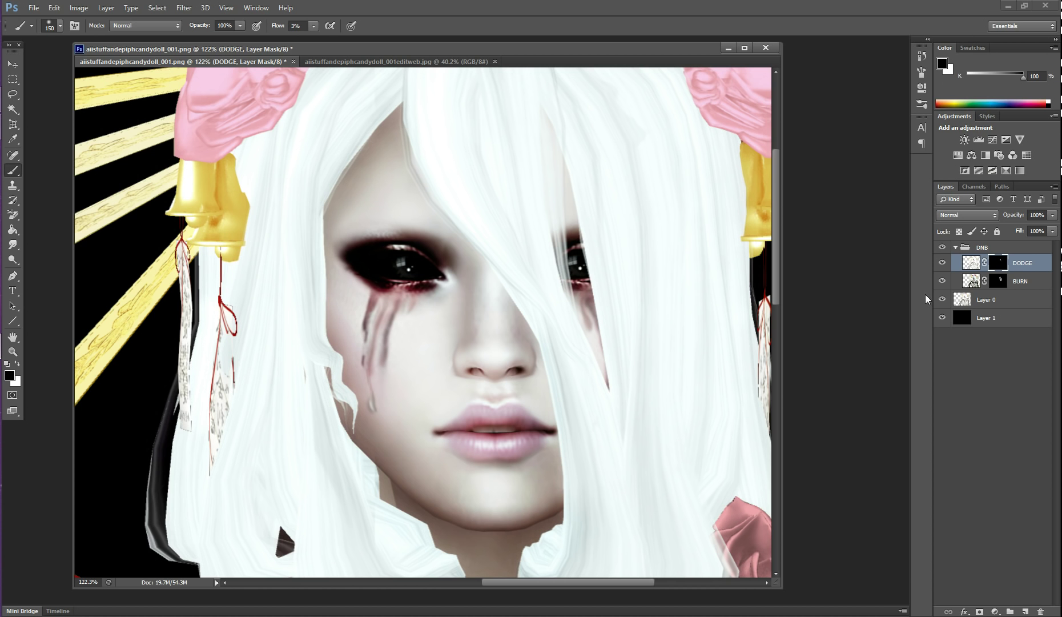
Toggle the DNB group's visibility repeatedly to compare the face before and after contouring.
click(942, 248)
click(942, 248)
click(943, 249)
click(943, 249)
click(944, 249)
click(944, 249)
click(943, 249)
click(943, 249)
click(943, 249)
click(943, 249)
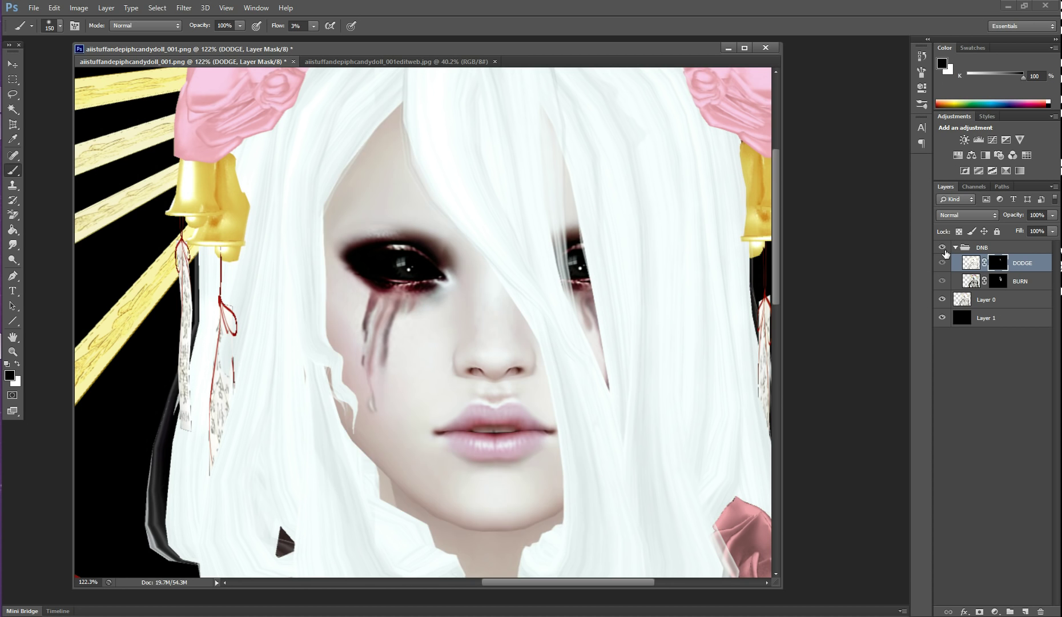
click(944, 249)
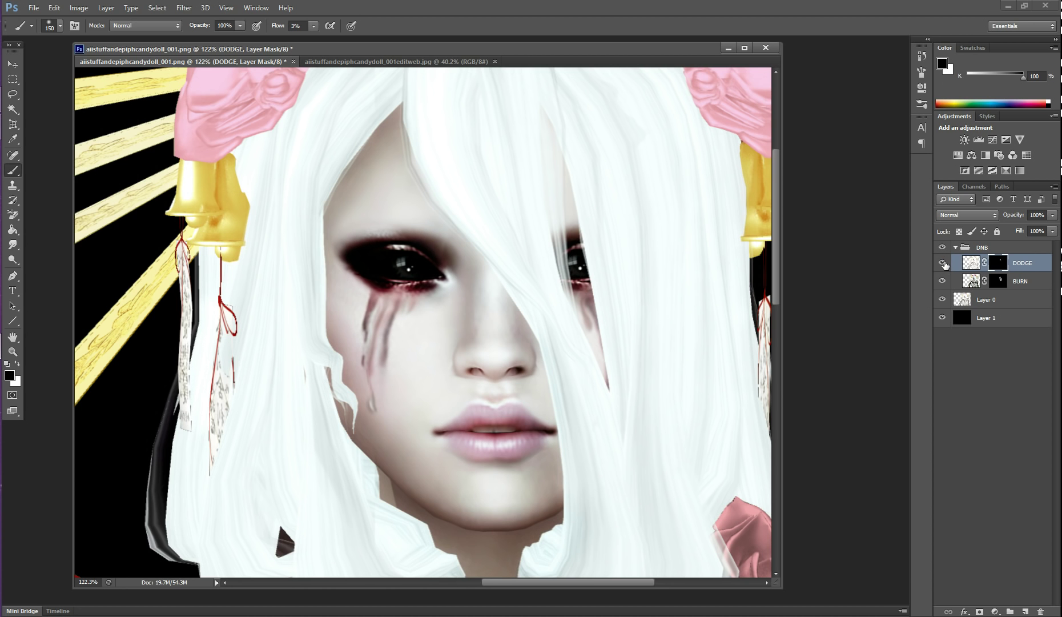
Toggle the DODGE and BURN layers separately to check what each contributes to the face.
click(943, 263)
click(943, 262)
click(943, 263)
click(943, 263)
click(944, 287)
click(944, 288)
click(944, 287)
click(943, 281)
click(944, 285)
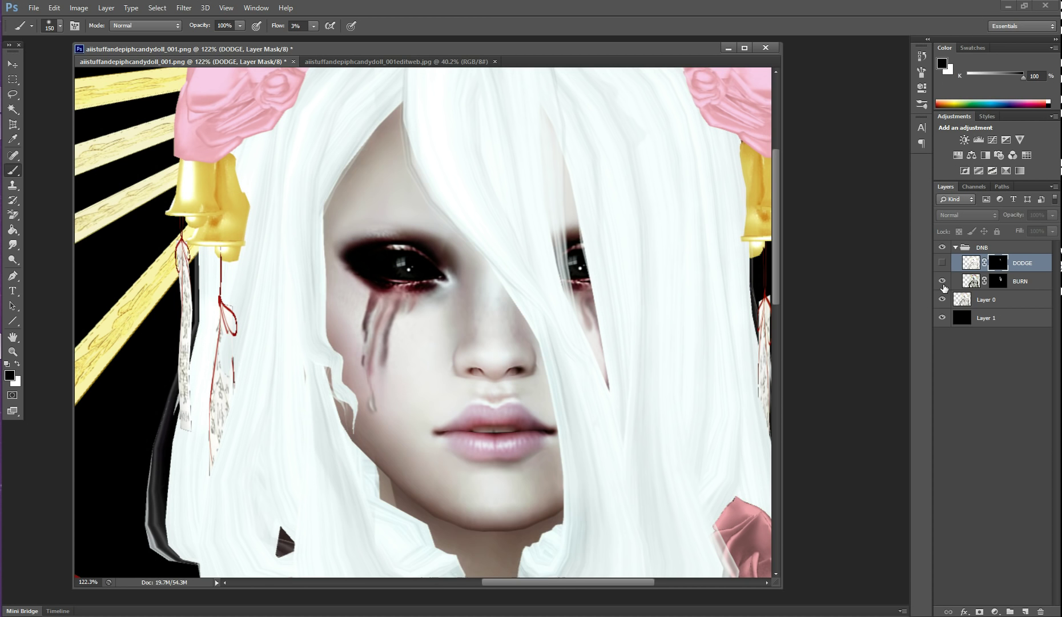
Target the BURN layer's mask with a 300 px brush and white as foreground colour for shading the torso.
scroll(562, 314, down, 5)
scroll(566, 311, down, 10)
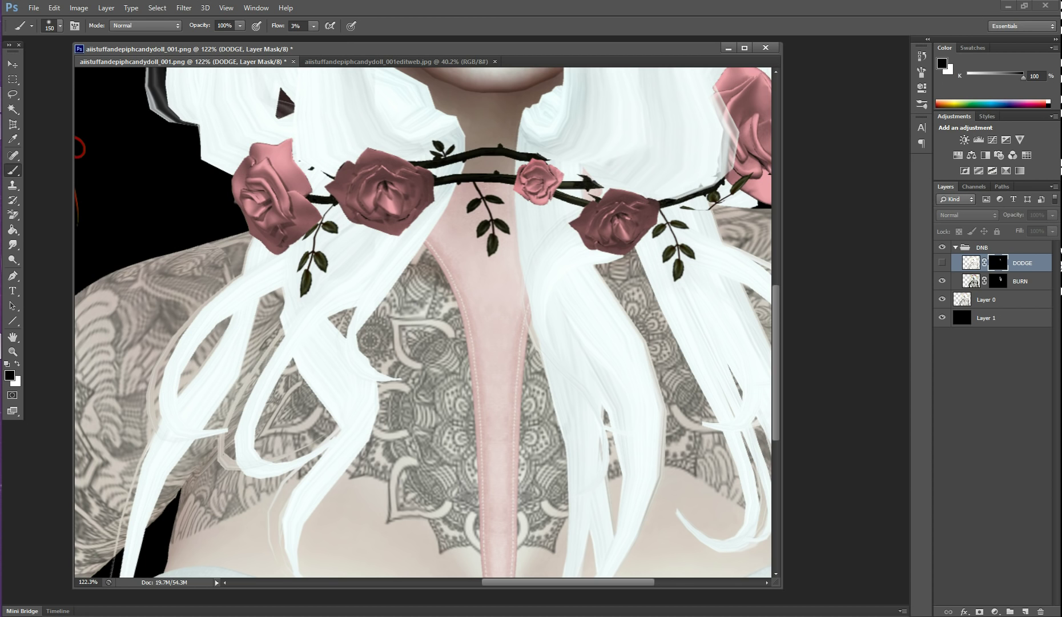
key(ctrl+minus)
key(ctrl+minus)
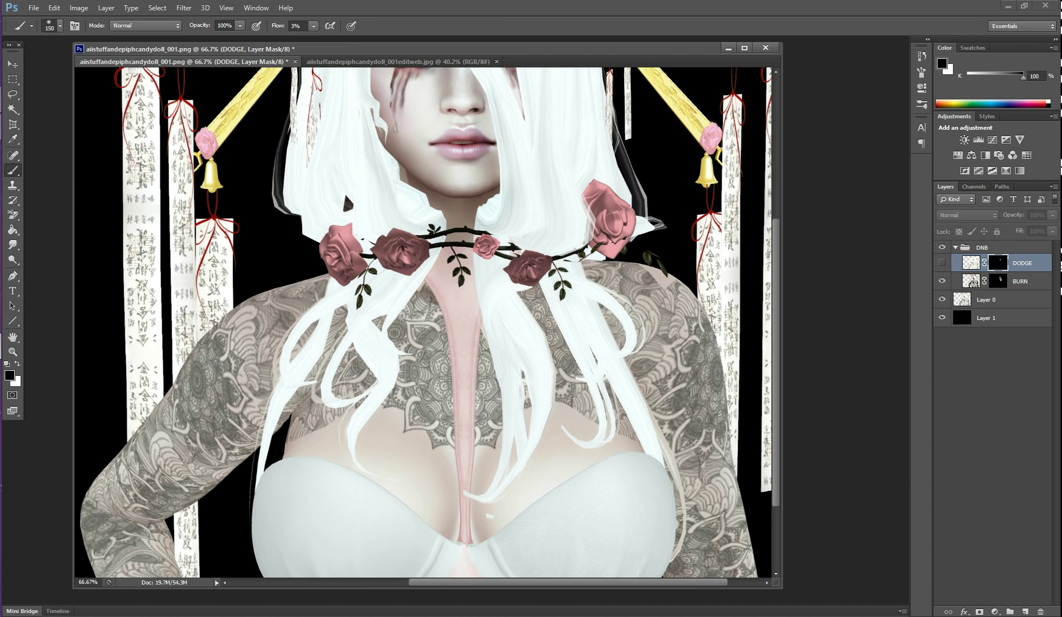
scroll(563, 310, down, 4)
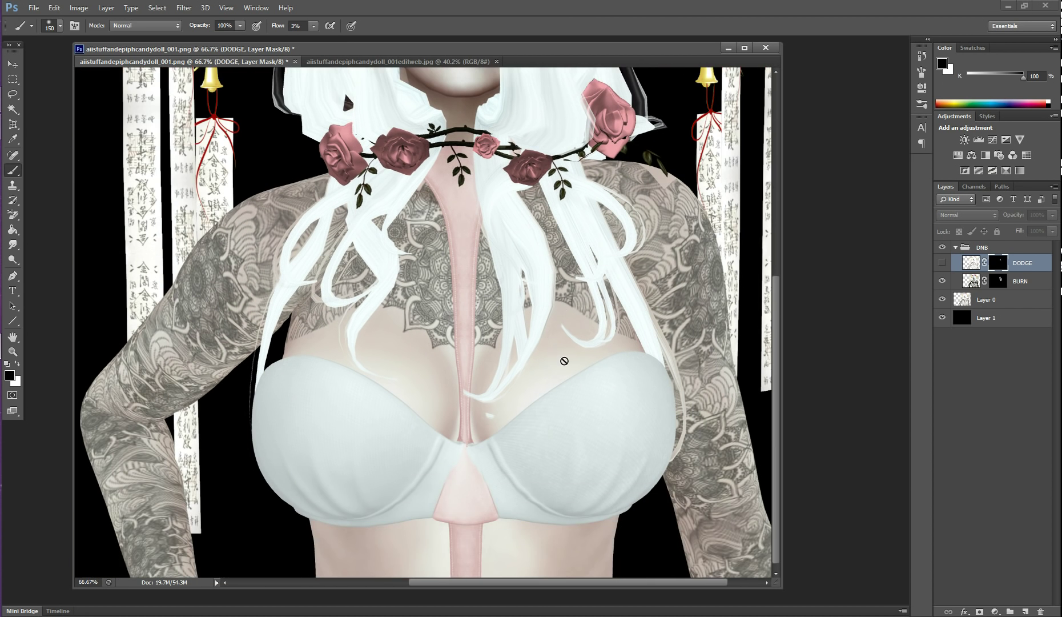
scroll(667, 386, down, 1)
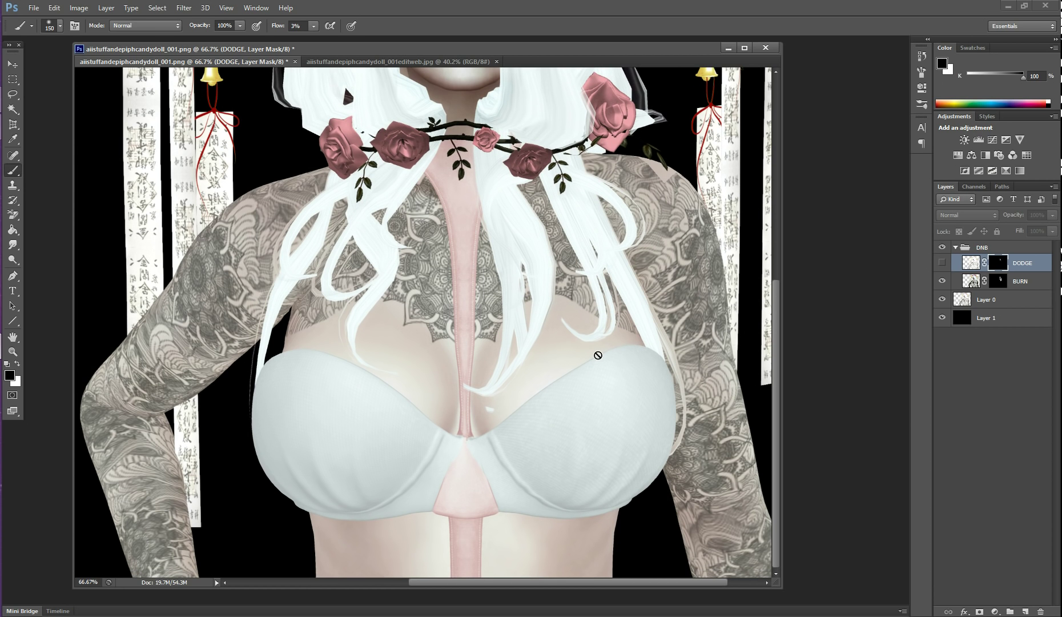
click(999, 283)
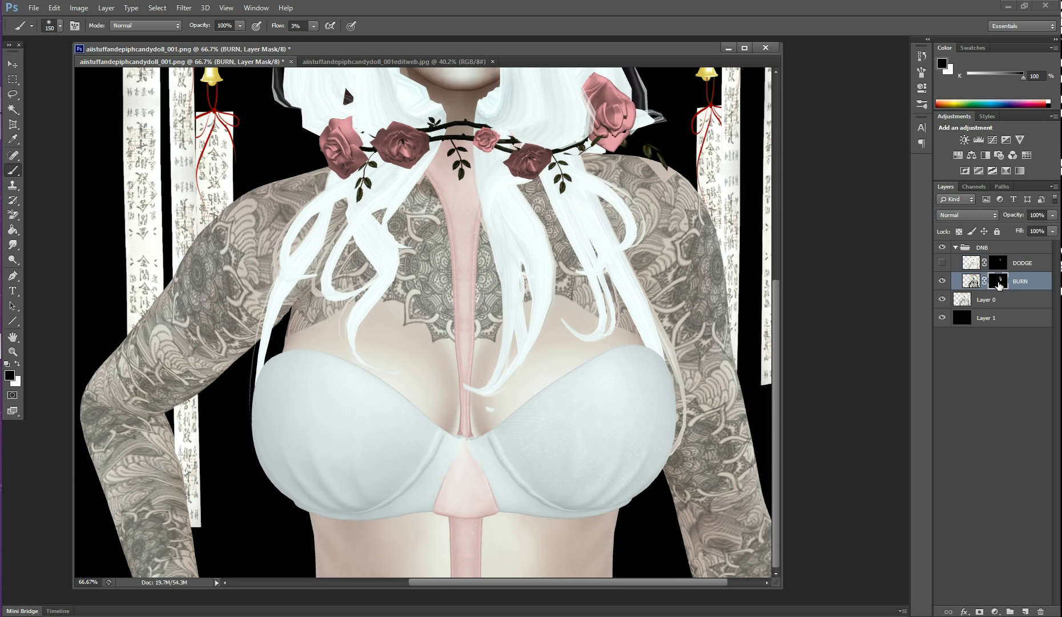
key(bracketright)
key(bracketright)
key(bracketright)
key(bracketright)
key(bracketright)
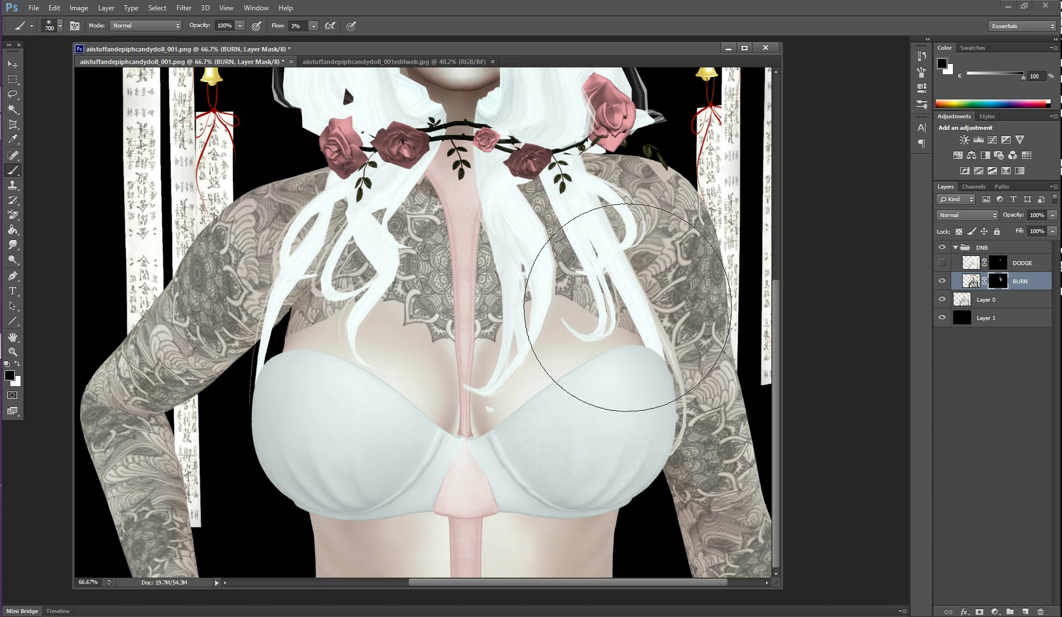
key(bracketleft)
key(bracketleft)
key(bracketleft)
key(bracketleft)
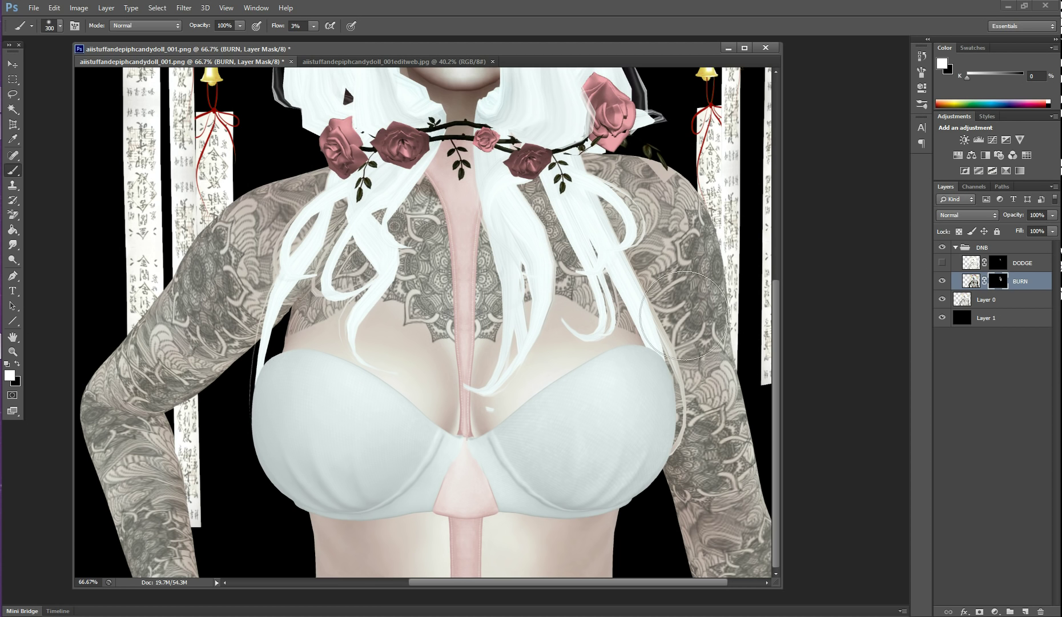
Paint shadows on the BURN mask along both arms, the outer edges of the bust and the sides of the waist.
mouse_move(656, 405)
mouse_down()
mouse_move(655, 450)
mouse_move(643, 379)
mouse_move(654, 350)
mouse_move(657, 491)
mouse_move(612, 562)
mouse_move(591, 497)
mouse_move(609, 562)
mouse_move(601, 575)
mouse_move(629, 538)
mouse_move(659, 391)
mouse_move(638, 298)
mouse_move(660, 341)
mouse_move(604, 276)
mouse_move(641, 379)
mouse_move(645, 462)
mouse_move(607, 548)
mouse_move(621, 517)
mouse_move(635, 531)
mouse_move(618, 497)
mouse_move(637, 551)
mouse_move(651, 384)
mouse_move(643, 266)
mouse_move(656, 445)
mouse_move(645, 449)
mouse_move(704, 570)
mouse_up()
key(ctrl+alt+z)
key(ctrl+alt+z)
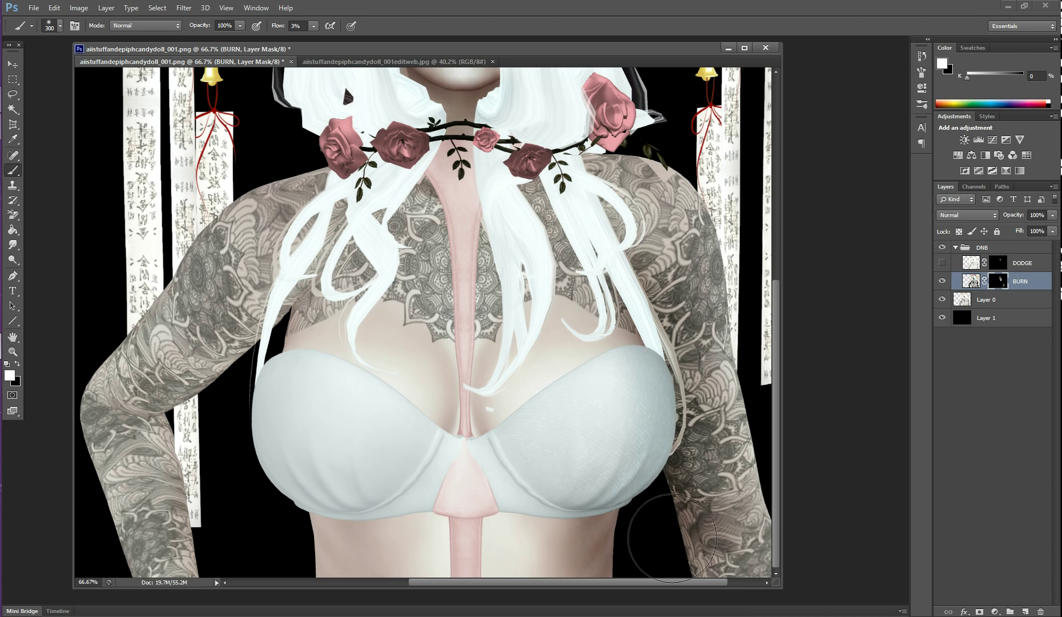
mouse_move(633, 334)
mouse_down()
mouse_move(677, 495)
mouse_move(605, 587)
mouse_move(657, 456)
mouse_move(654, 540)
mouse_move(635, 281)
mouse_move(634, 485)
mouse_move(649, 548)
mouse_move(581, 592)
mouse_move(571, 551)
mouse_move(692, 526)
mouse_move(672, 447)
mouse_move(689, 468)
mouse_move(683, 459)
mouse_up()
mouse_move(239, 425)
mouse_down()
mouse_move(258, 349)
mouse_move(275, 431)
mouse_move(307, 425)
mouse_move(289, 383)
mouse_move(280, 419)
mouse_move(259, 432)
mouse_move(262, 502)
mouse_move(322, 572)
mouse_move(330, 564)
mouse_move(339, 577)
mouse_move(321, 568)
mouse_move(330, 550)
mouse_move(338, 557)
mouse_move(314, 505)
mouse_move(338, 383)
mouse_move(300, 368)
mouse_move(281, 329)
mouse_move(265, 456)
mouse_move(281, 505)
mouse_move(288, 475)
mouse_move(295, 518)
mouse_move(352, 602)
mouse_move(333, 566)
mouse_move(351, 572)
mouse_move(324, 547)
mouse_move(287, 380)
mouse_move(310, 304)
mouse_move(308, 332)
mouse_move(223, 414)
mouse_move(196, 426)
mouse_move(215, 418)
mouse_move(229, 364)
mouse_move(217, 357)
mouse_move(204, 386)
mouse_move(221, 392)
mouse_move(288, 309)
mouse_move(268, 348)
mouse_move(263, 310)
mouse_move(203, 368)
mouse_move(157, 507)
mouse_move(151, 453)
mouse_move(225, 533)
mouse_move(205, 478)
mouse_move(206, 529)
mouse_move(215, 524)
mouse_move(171, 380)
mouse_up()
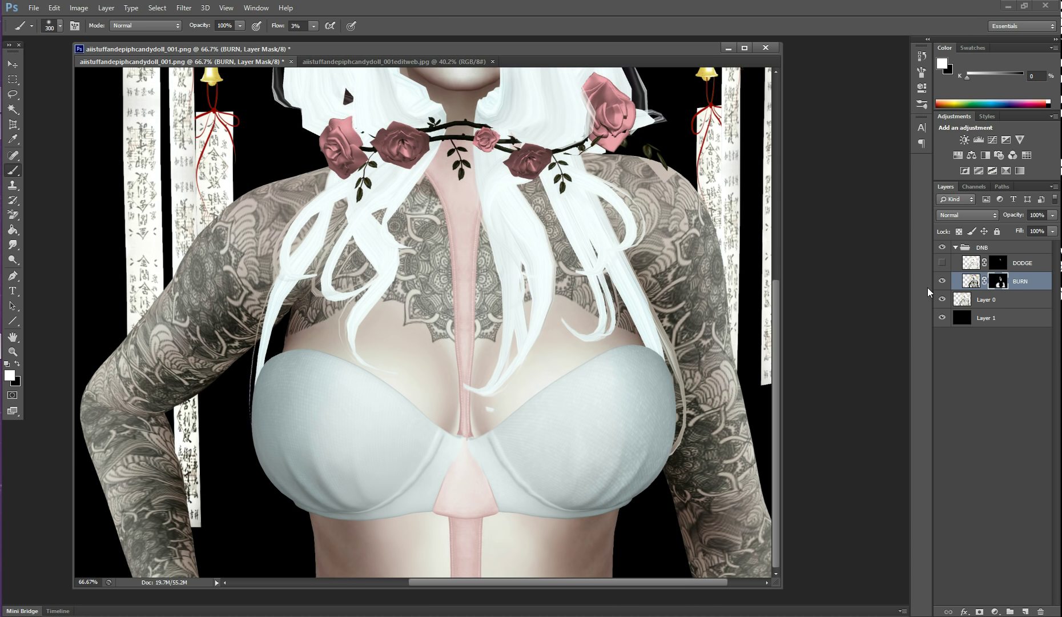
Toggle the BURN layer's visibility to compare the body with and without the painted shadows.
key(ctrl+plus)
key(ctrl+minus)
key(ctrl+minus)
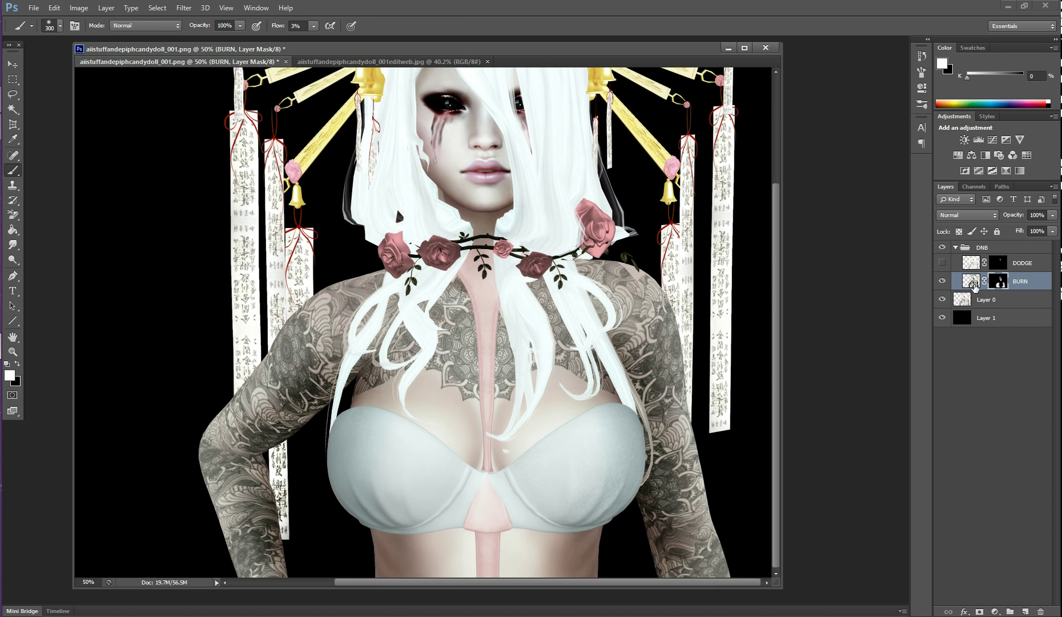
click(943, 281)
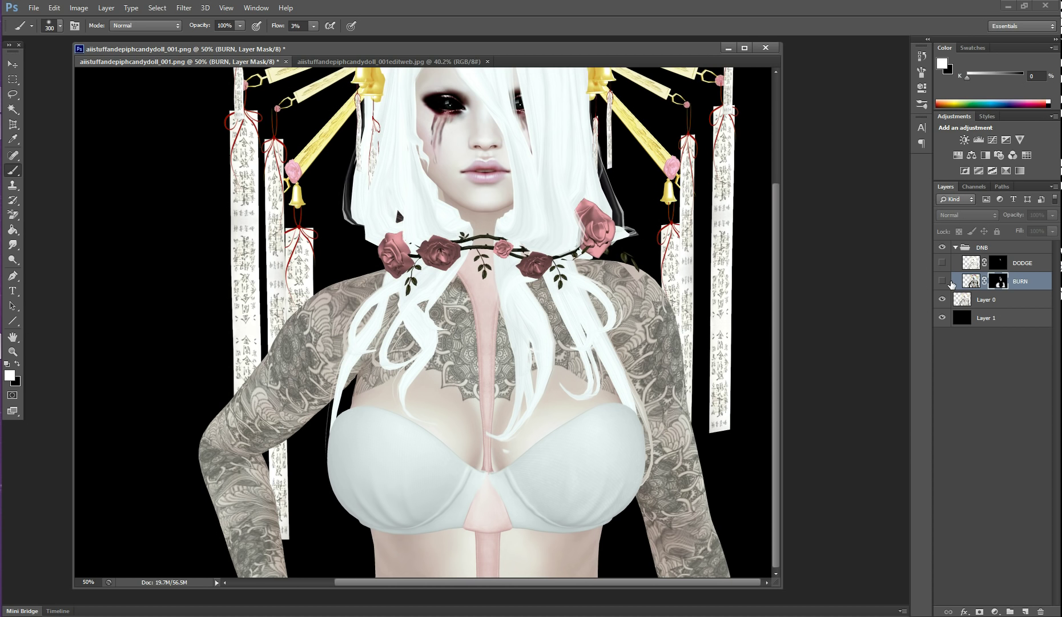
click(951, 282)
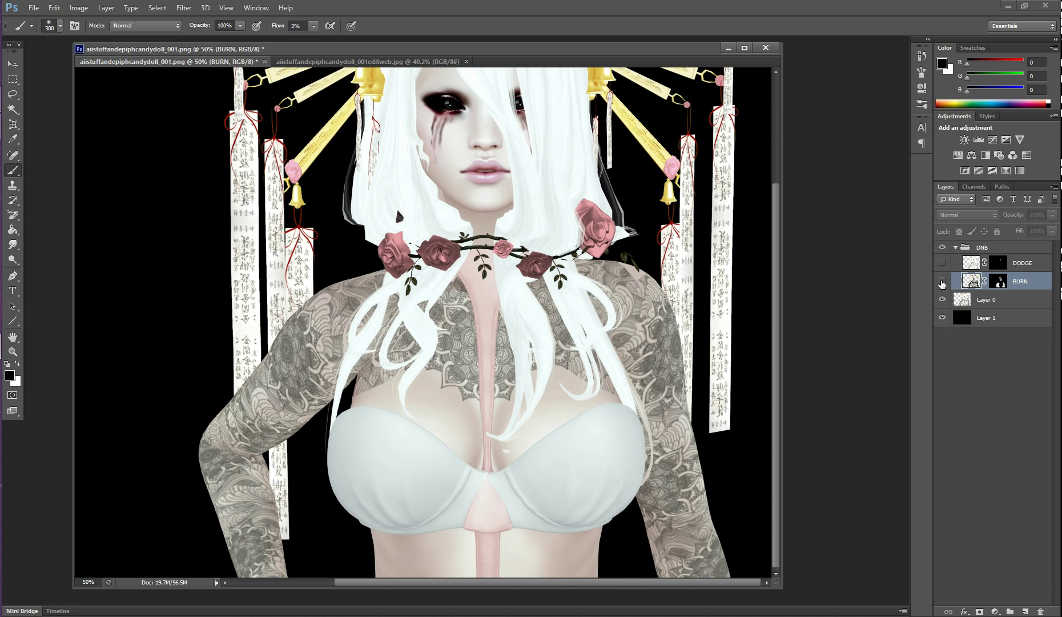
click(942, 281)
click(942, 281)
click(942, 281)
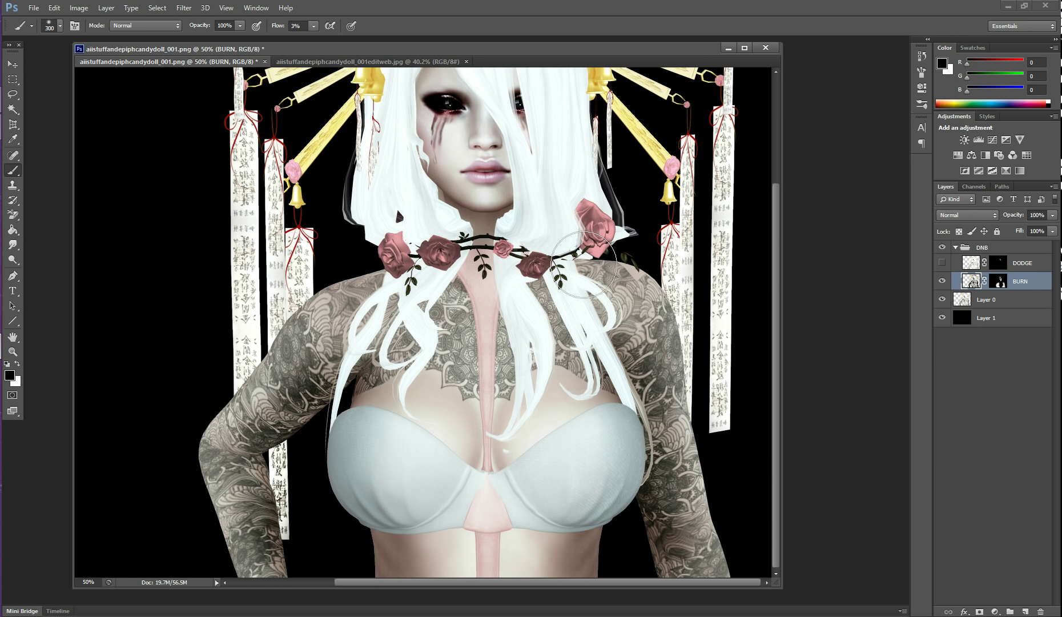
Deepen the shadows on the BURN mask over the arms, roses and bust, reducing the brush to 200 px.
click(1005, 284)
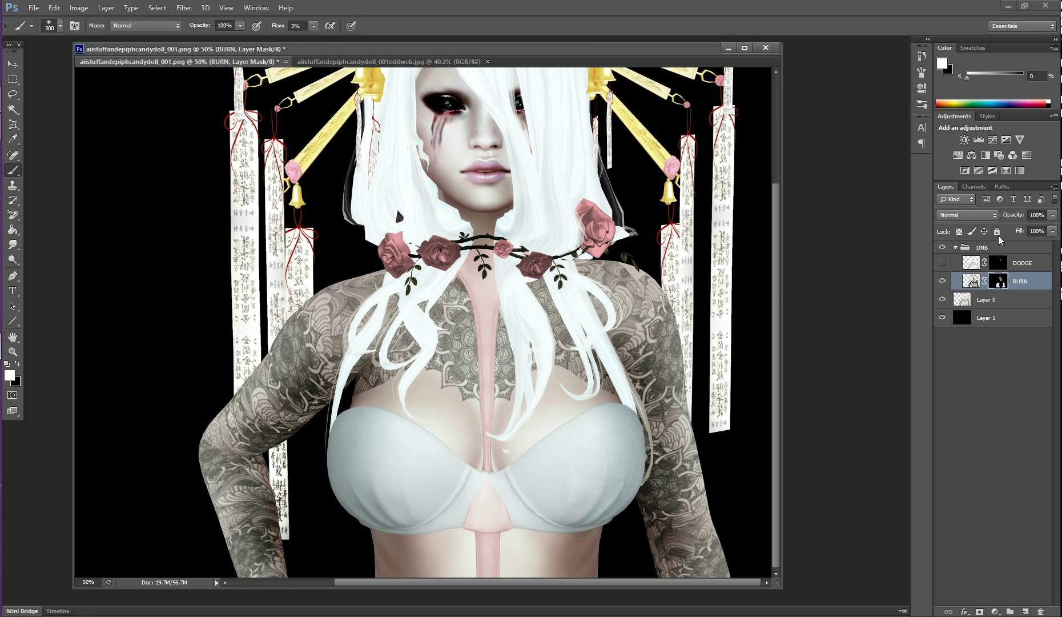
click(922, 57)
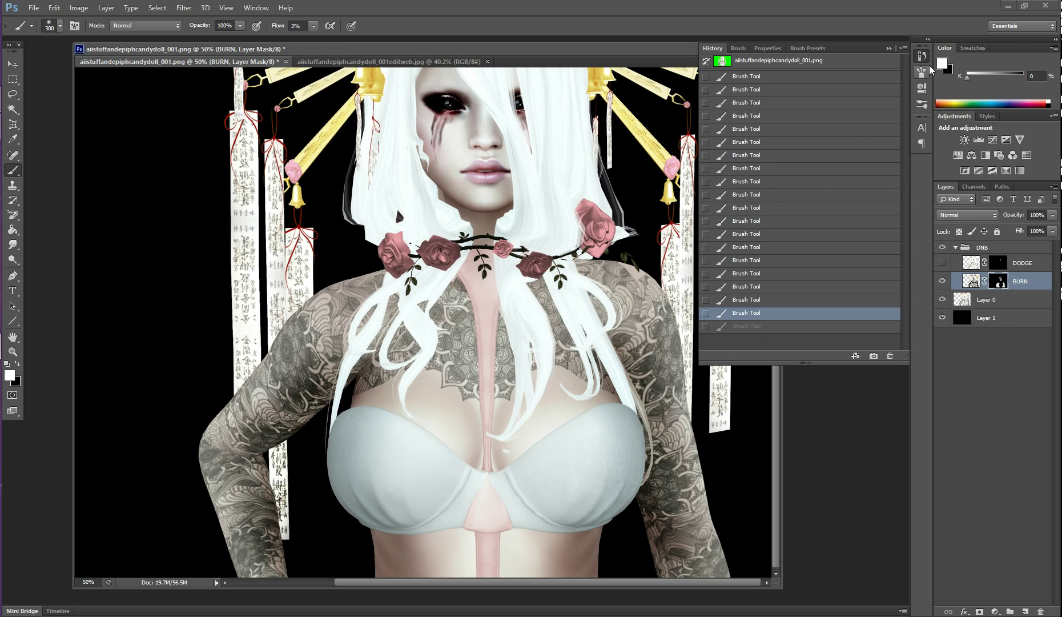
click(923, 57)
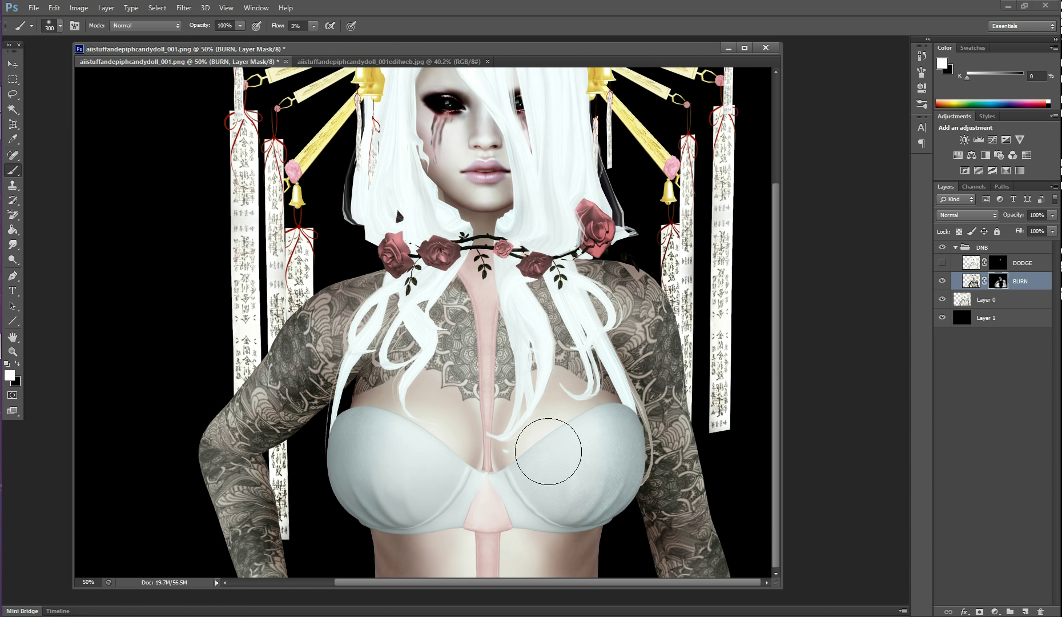
key(bracketleft)
key(bracketleft)
key(bracketleft)
key(bracketleft)
key(bracketleft)
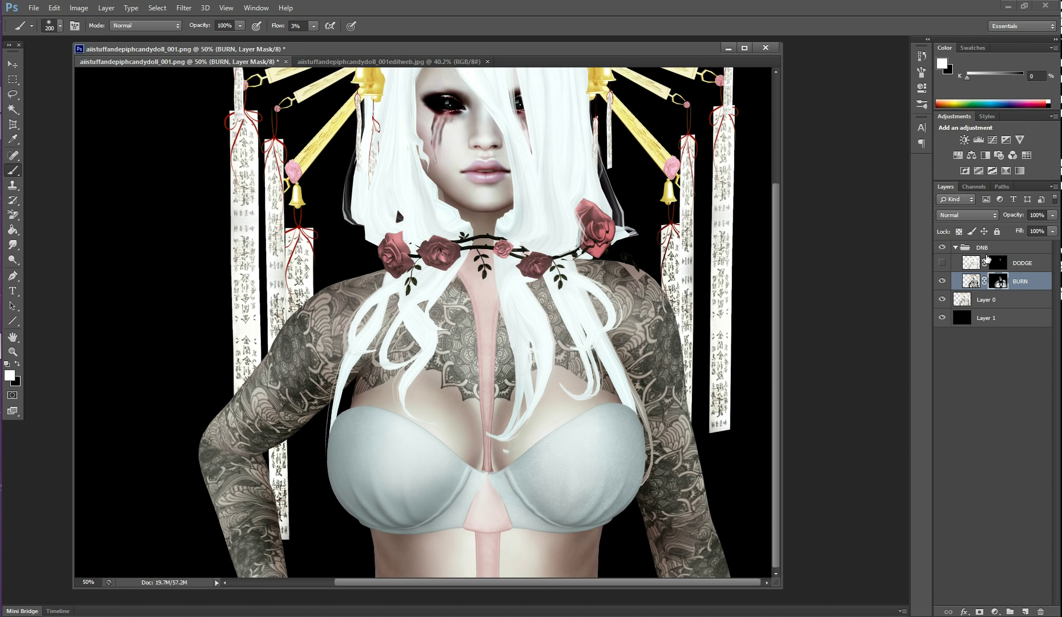
Show the DODGE layer and paint highlights on its mask over the bust and centre of the chest with the 200 px brush.
click(1009, 264)
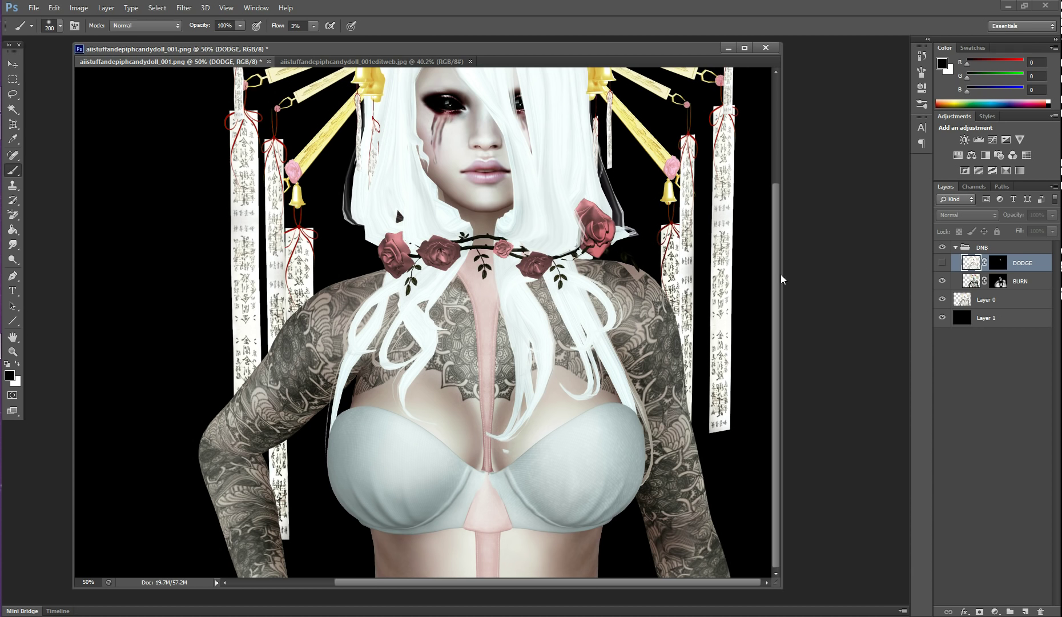
click(1001, 267)
click(943, 265)
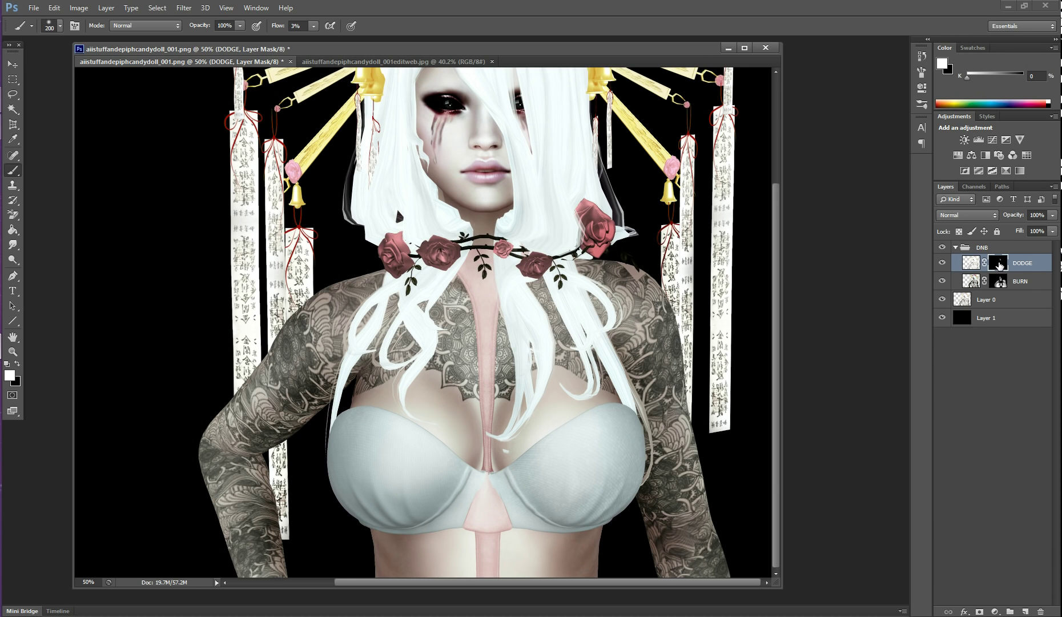
mouse_move(517, 473)
mouse_down()
mouse_move(420, 407)
mouse_move(415, 378)
mouse_move(449, 430)
mouse_up()
mouse_move(560, 436)
mouse_down()
mouse_move(536, 429)
mouse_move(607, 445)
mouse_move(578, 471)
mouse_up()
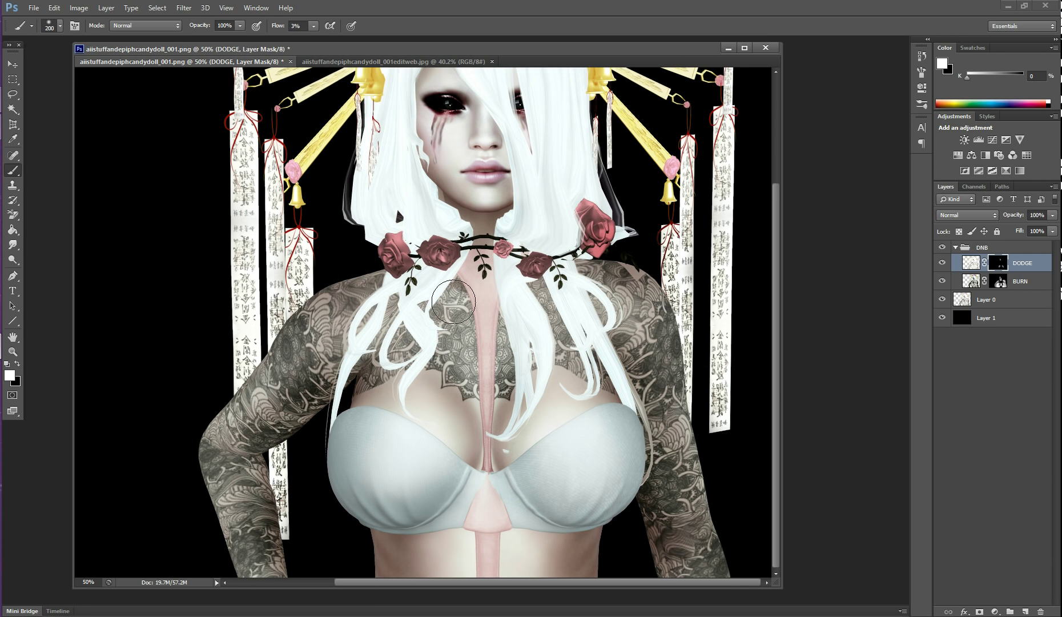
mouse_move(497, 381)
mouse_down()
mouse_move(508, 383)
mouse_move(518, 352)
mouse_move(486, 348)
mouse_move(502, 298)
mouse_move(496, 322)
mouse_move(457, 309)
mouse_move(457, 295)
mouse_move(503, 308)
mouse_move(491, 282)
mouse_up()
Paint highlights on the DODGE mask over the tattooed shoulders and arms, reducing the brush to 100 px.
key(bracketleft)
key(bracketleft)
key(bracketleft)
key(bracketleft)
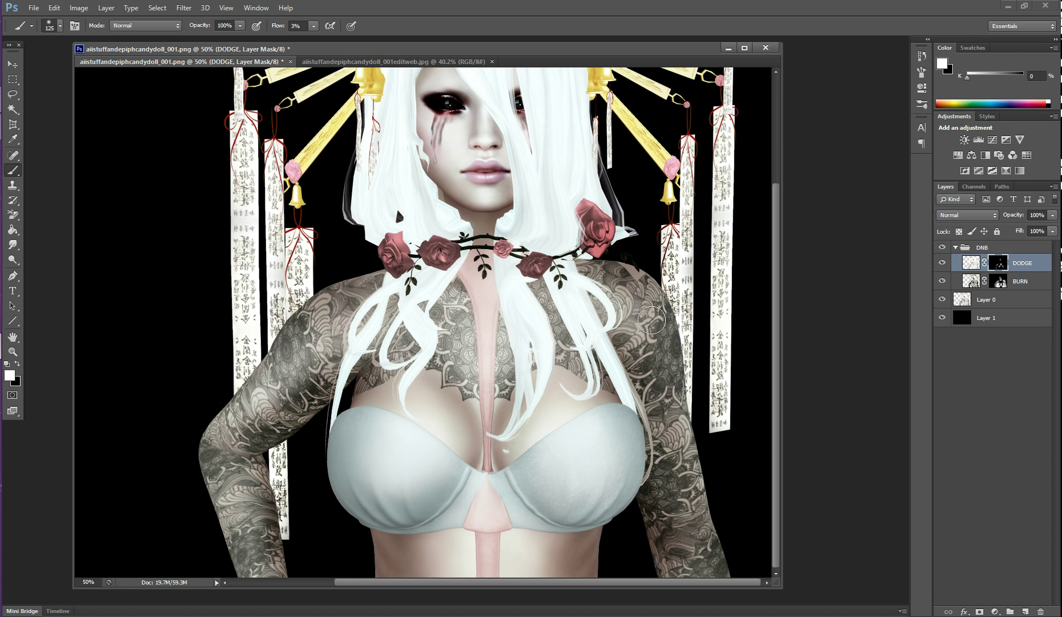
key(bracketright)
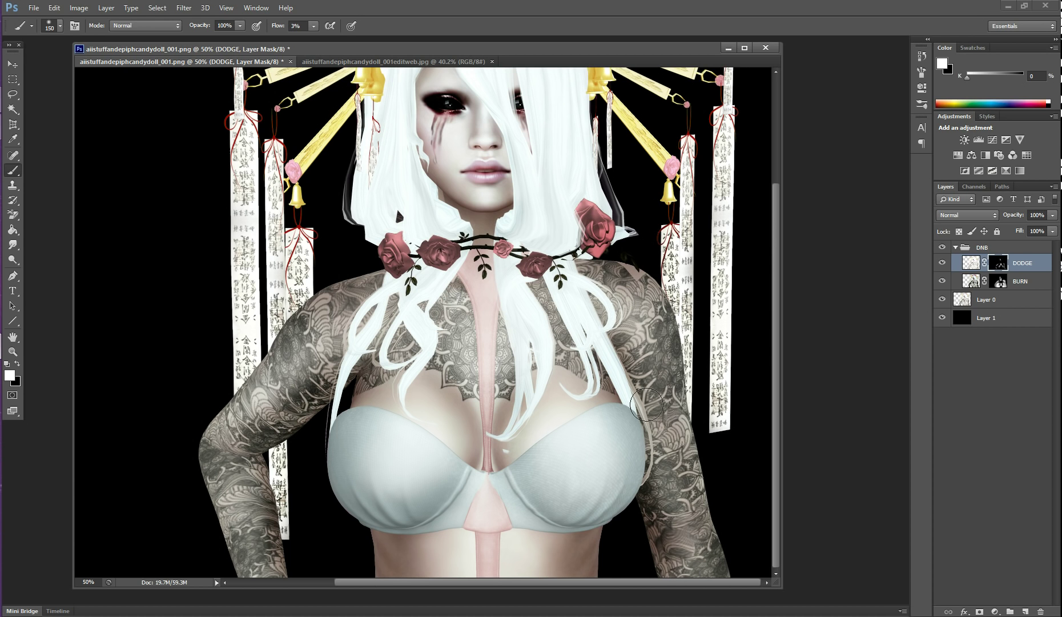
key(bracketright)
key(bracketright)
key(bracketright)
key(bracketright)
key(bracketleft)
key(bracketleft)
key(bracketleft)
key(bracketleft)
key(bracketleft)
key(bracketleft)
mouse_move(667, 373)
mouse_down()
mouse_move(691, 557)
mouse_move(620, 312)
mouse_up()
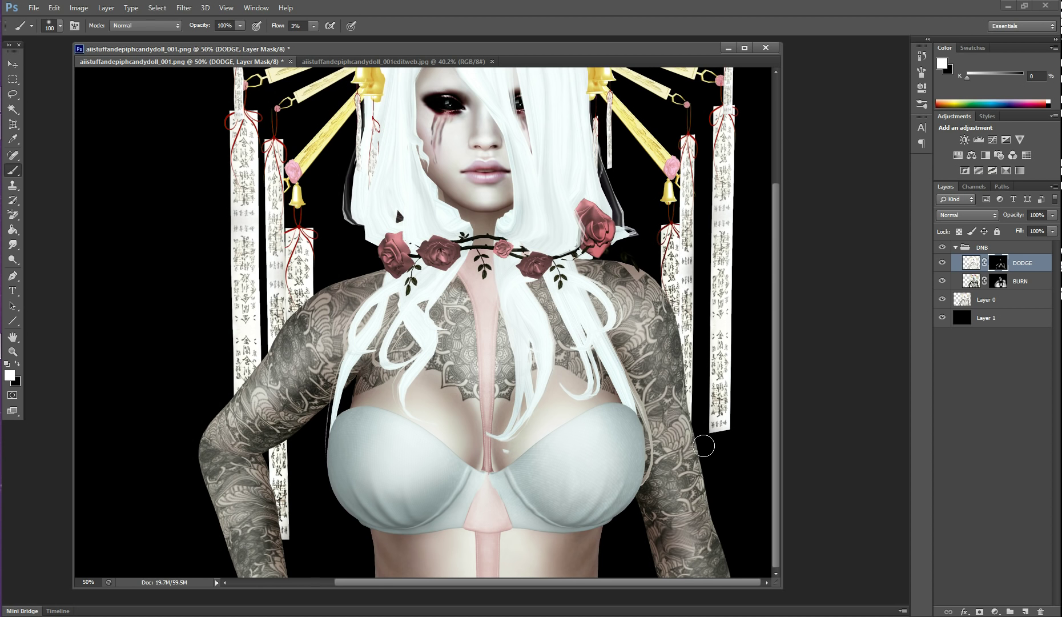
Fit the whole image on screen and compare it with the finished edit in aiistuffandepiphcandydoll_001editweb.jpg.
scroll(699, 451, up, 7)
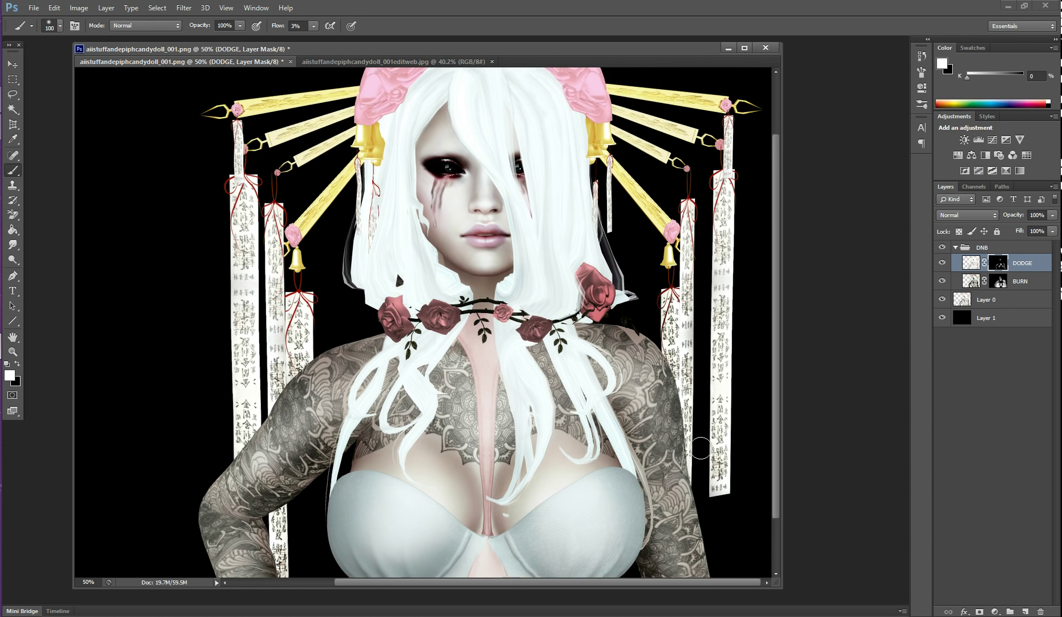
scroll(700, 427, down, 6)
scroll(700, 425, down, 1)
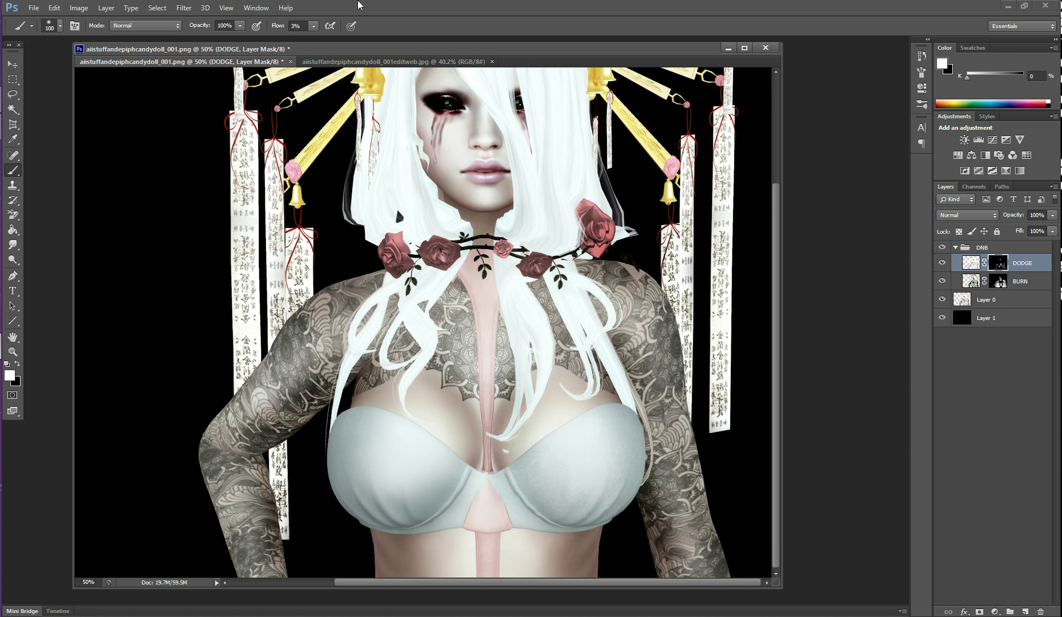
click(233, 9)
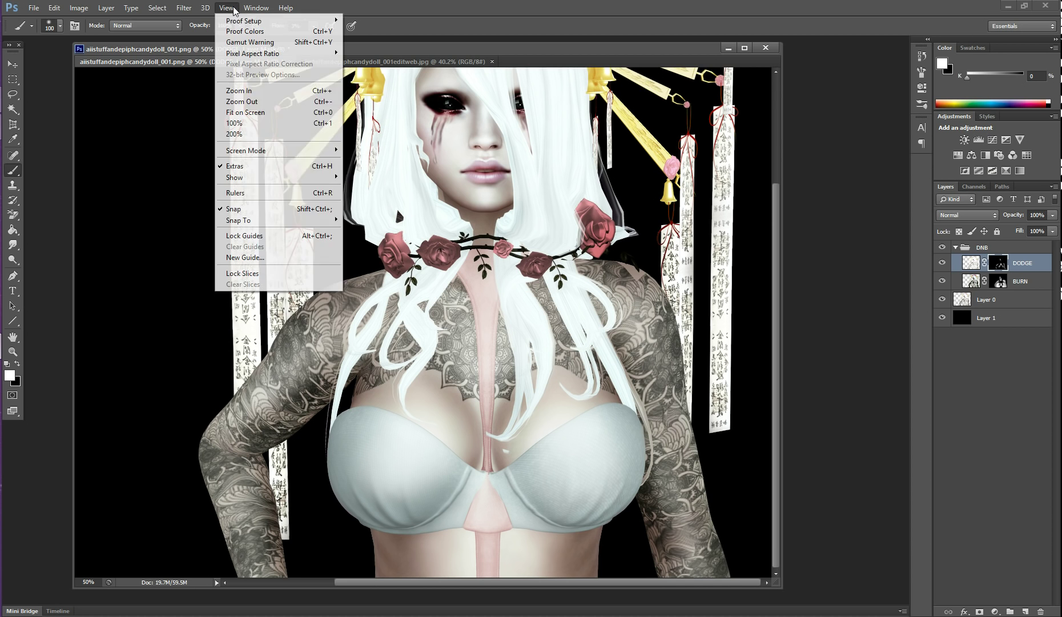
click(245, 112)
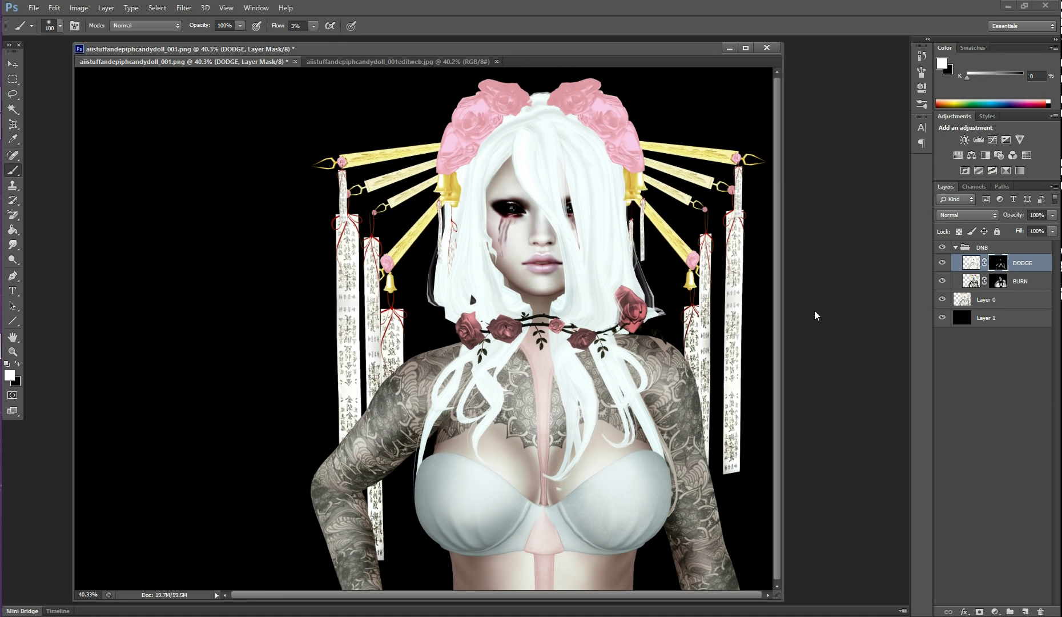
click(387, 62)
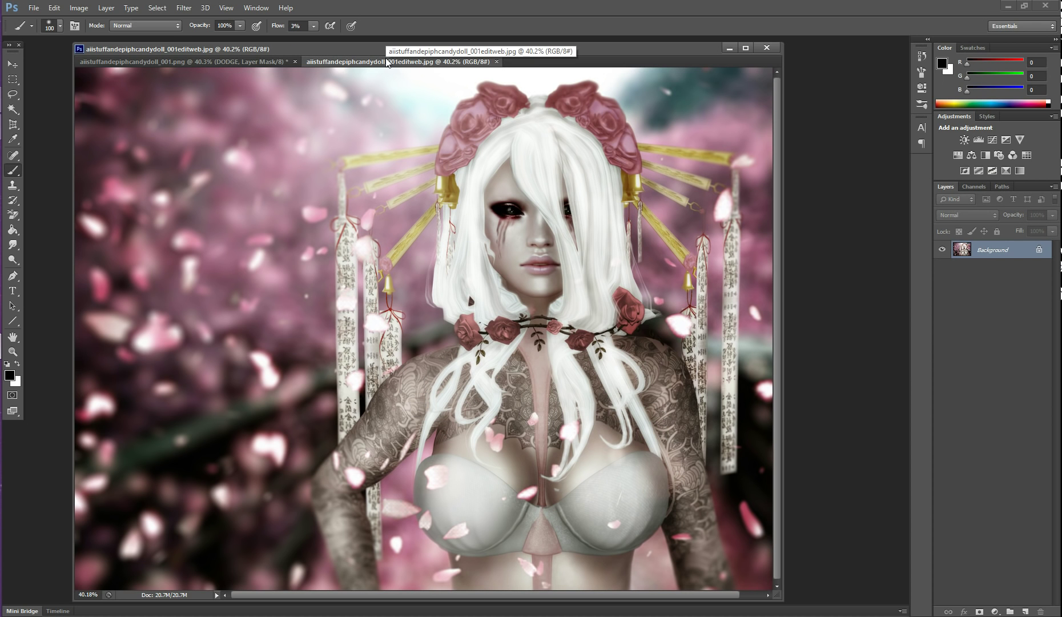
click(240, 61)
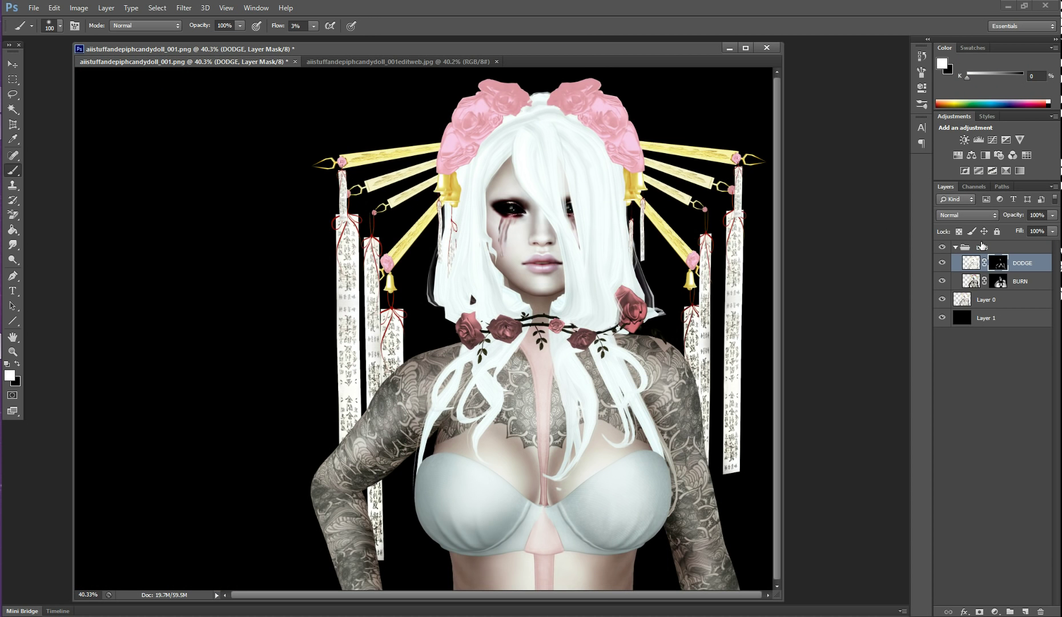
Toggle the DNB group's visibility to compare the full figure before and after contouring.
click(942, 248)
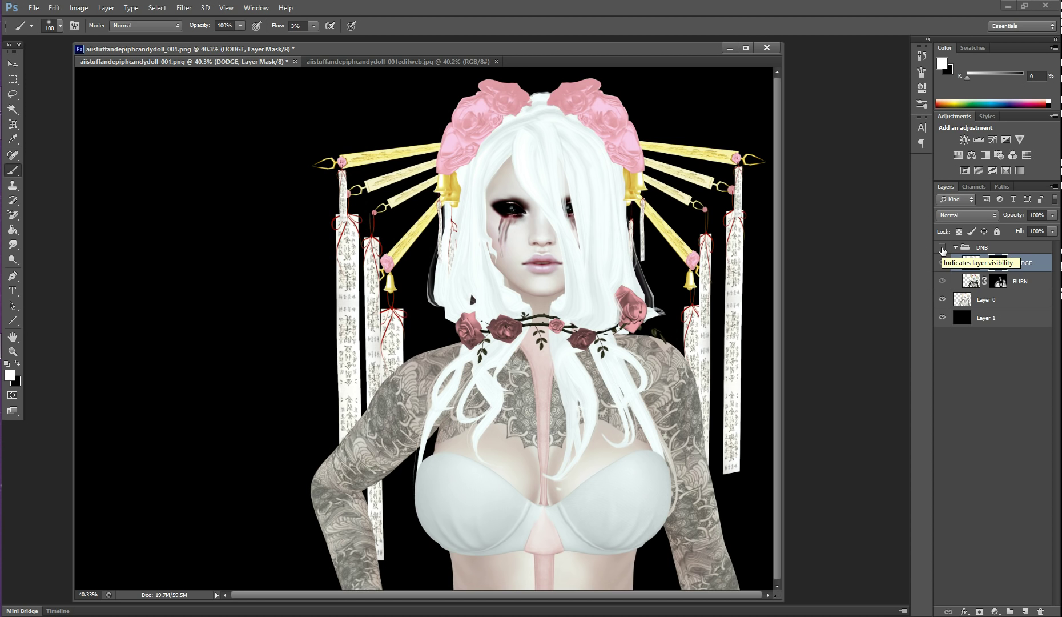
click(942, 248)
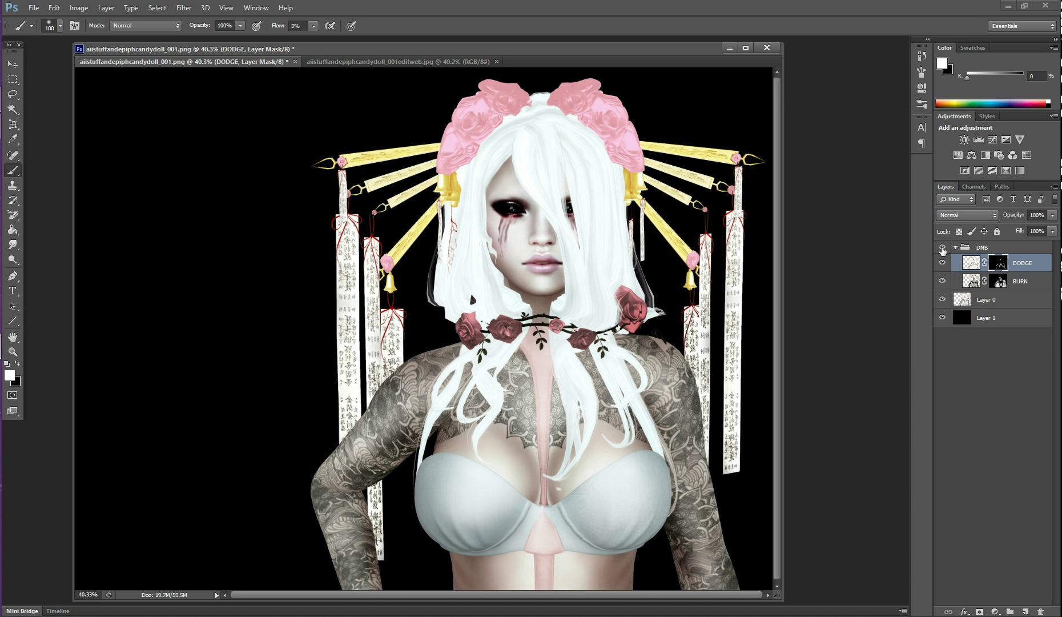
click(942, 247)
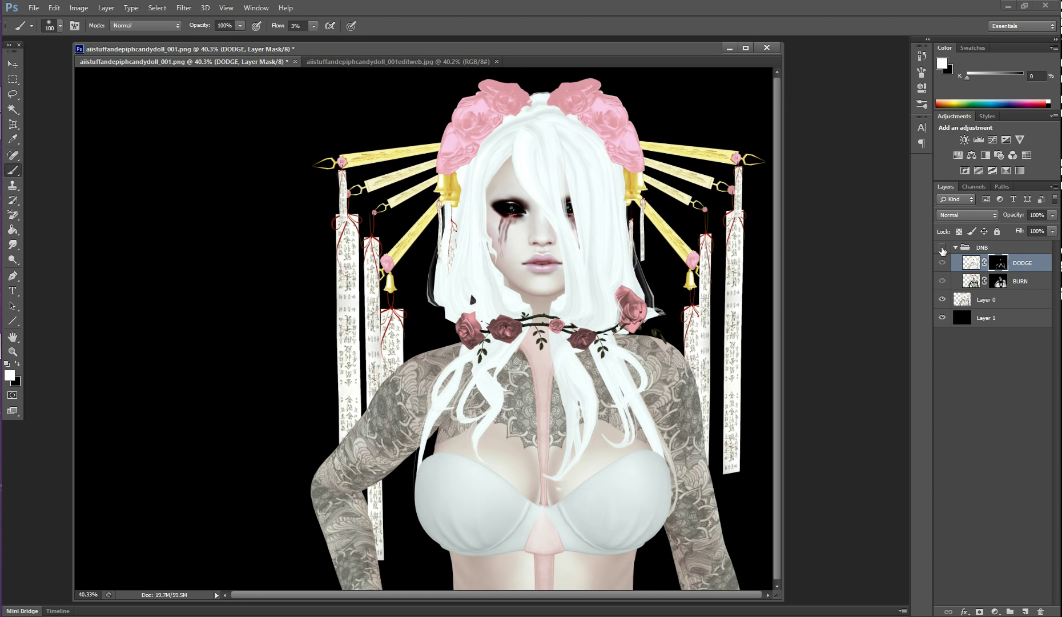
click(942, 248)
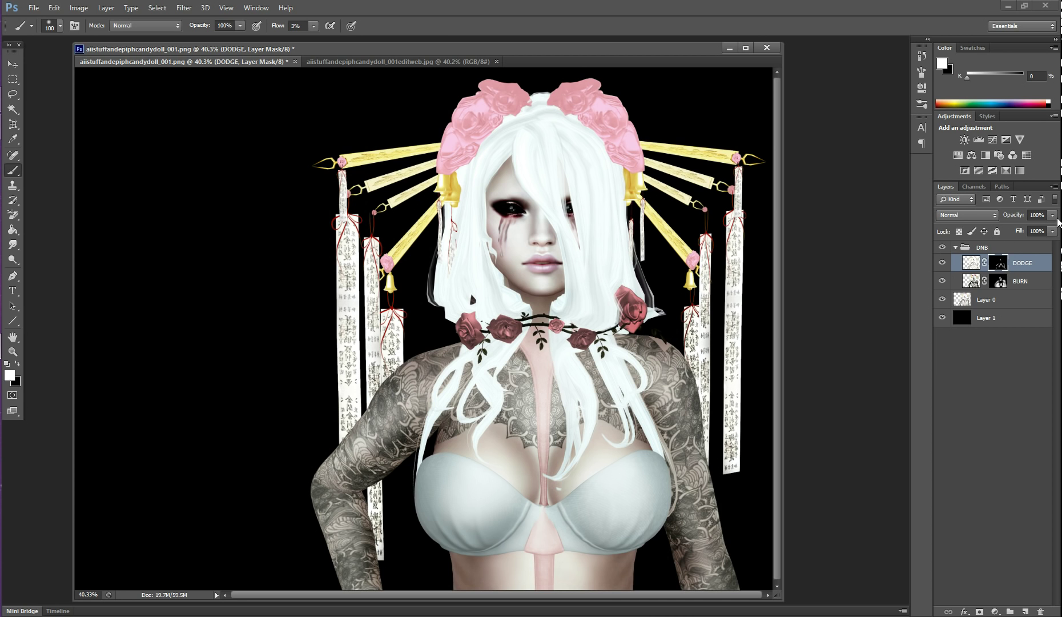
Lower the DODGE layer's opacity to 42% and the BURN layer's opacity to 81%.
click(1052, 231)
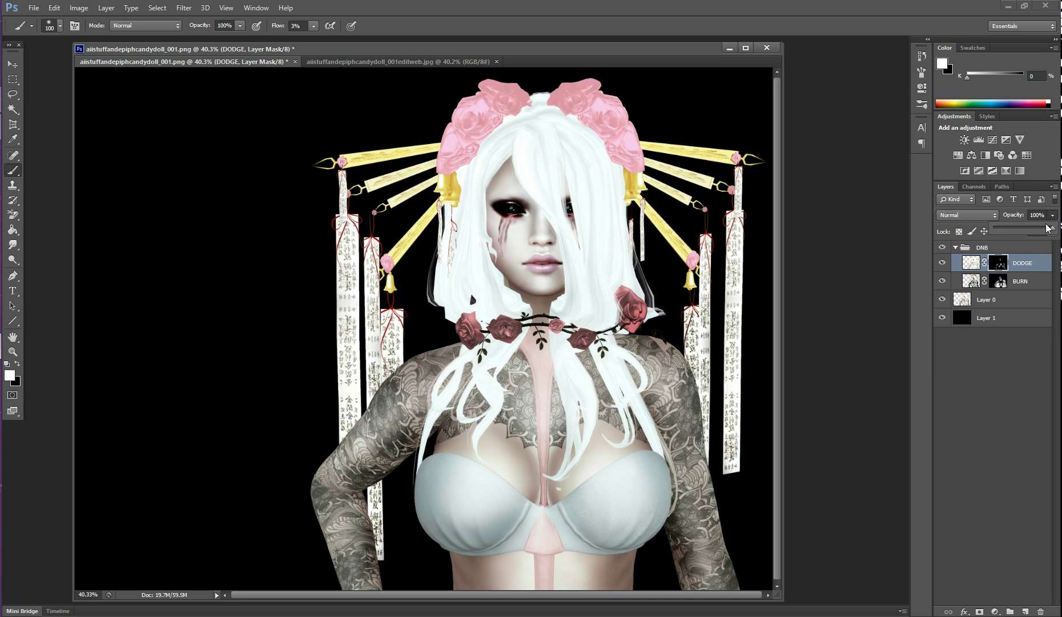
mouse_move(1054, 230)
mouse_down()
mouse_move(1003, 248)
mouse_move(1038, 248)
mouse_move(1024, 249)
mouse_up()
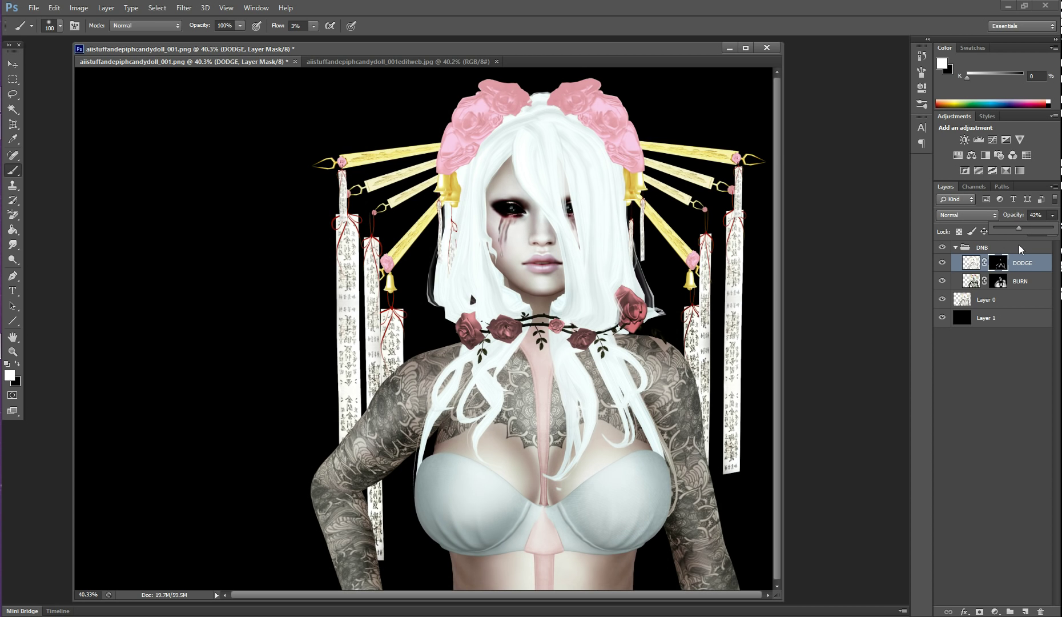
click(1037, 281)
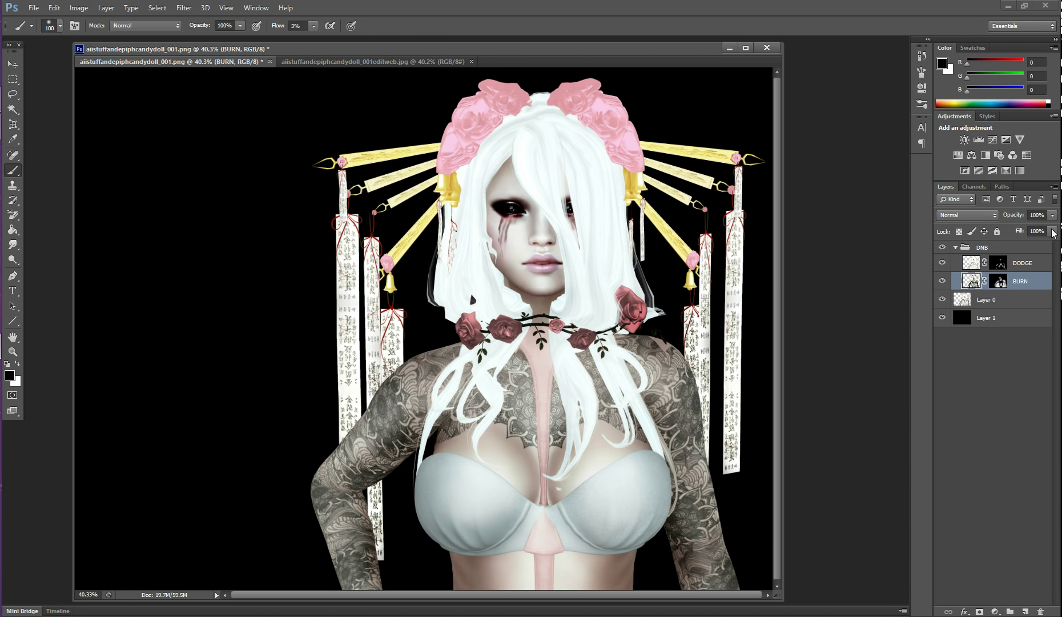
mouse_move(1053, 215)
mouse_down()
mouse_move(1054, 234)
mouse_move(1043, 233)
mouse_up()
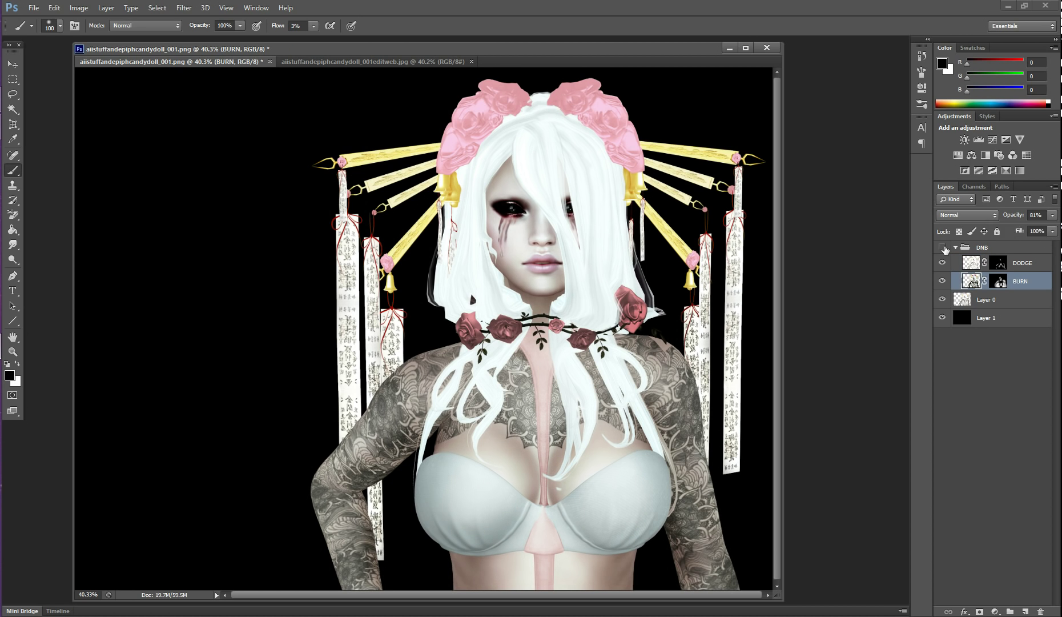
Toggle the DNB group again to check the contouring at the reduced layer opacities.
click(942, 247)
click(943, 248)
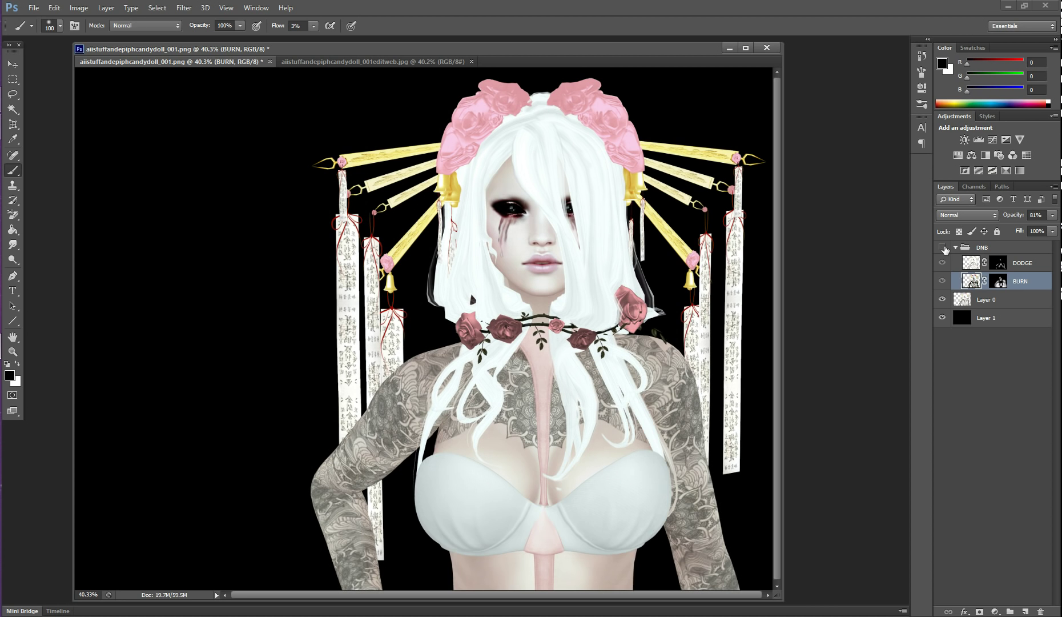
click(943, 248)
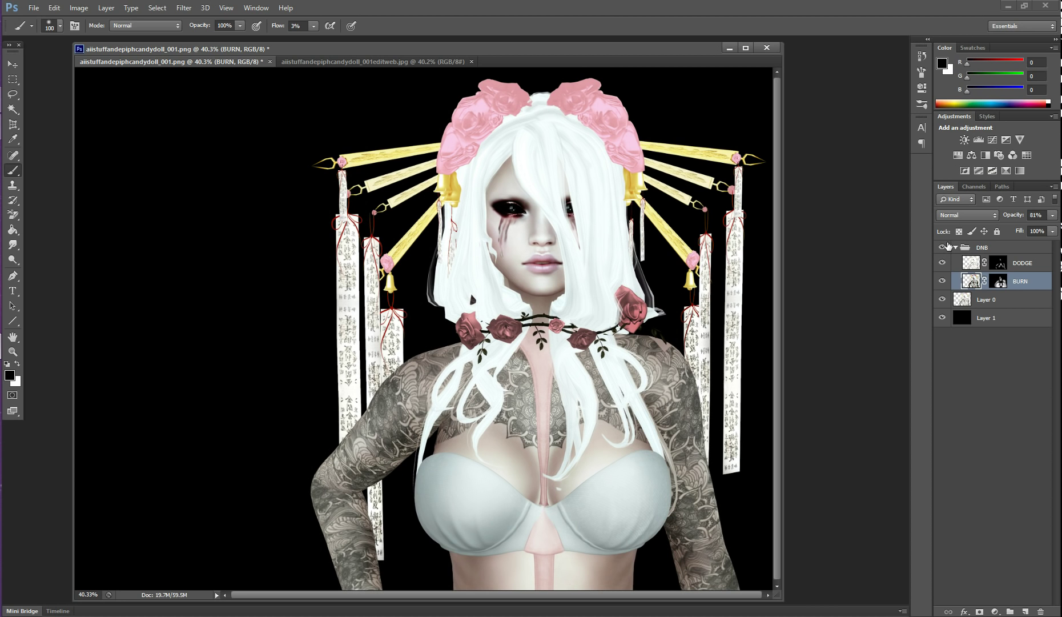